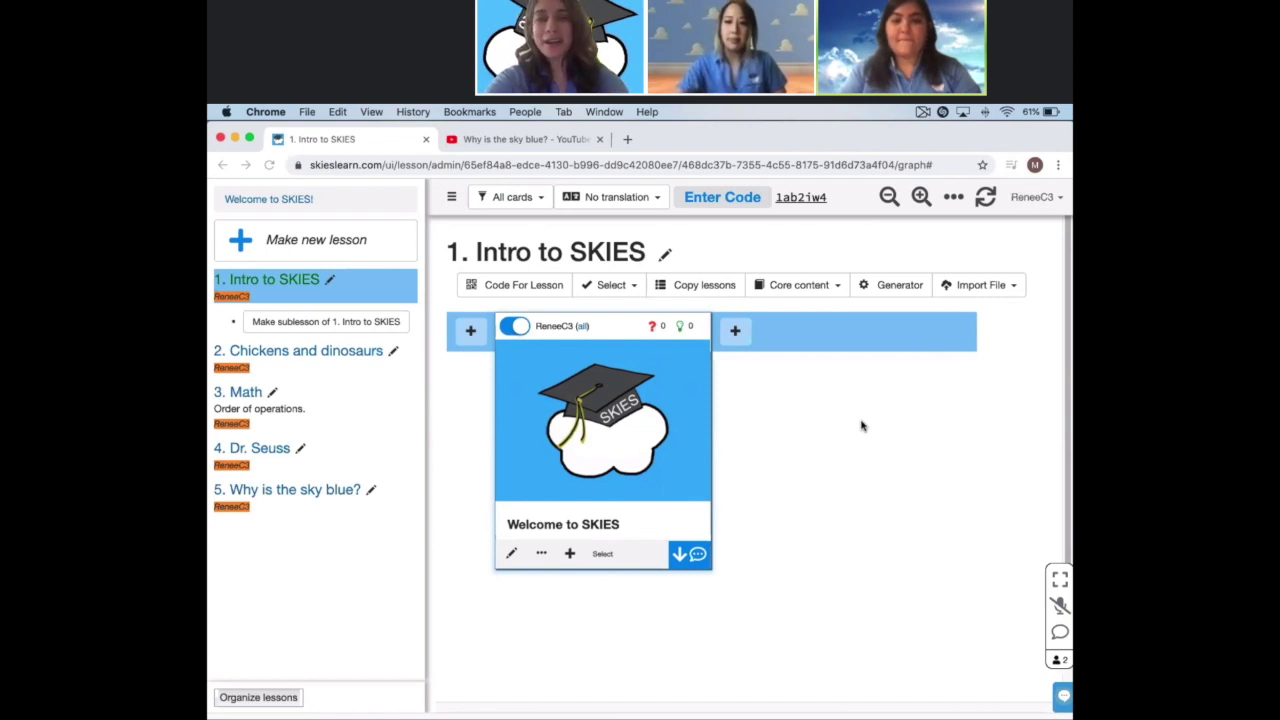
- Switch from Intro to SKIES to the '2. Chickens and dinosaurs' lesson in the sidebar
left_click(317, 351)
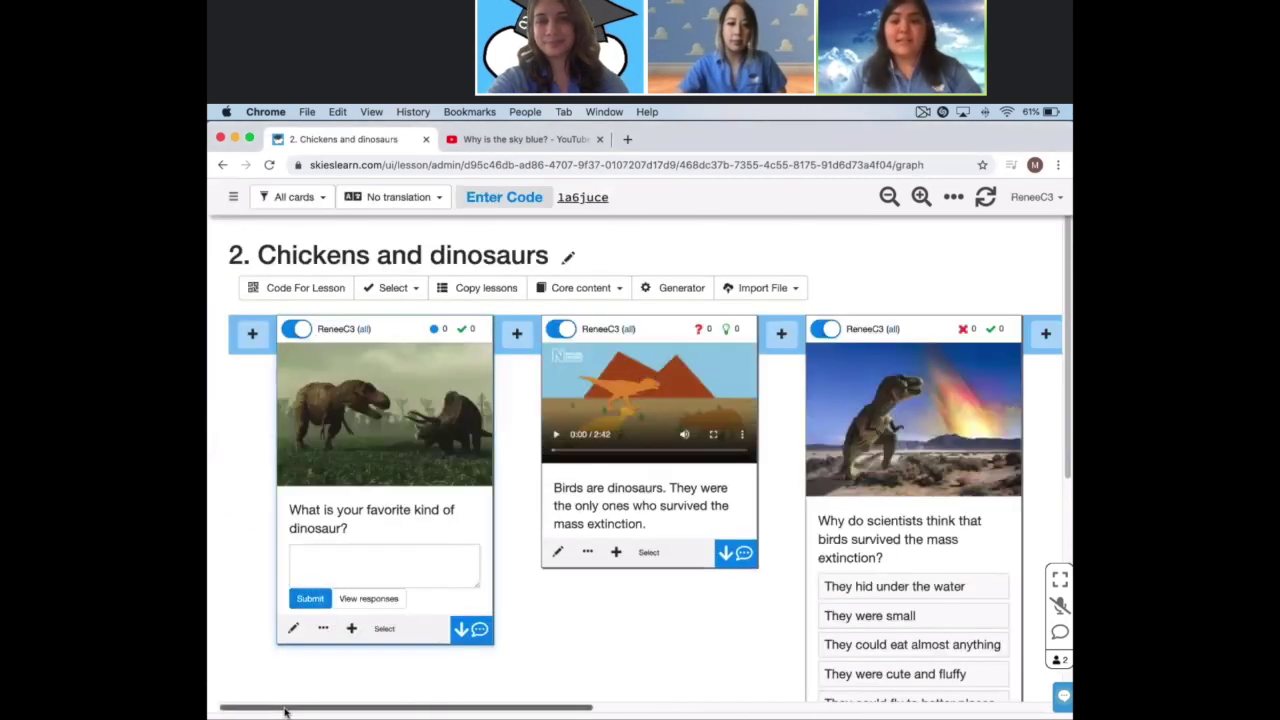
- Switch to the '3. Math' lesson and open Grades for a response box's submissions
left_click_drag(284, 711, 506, 684)
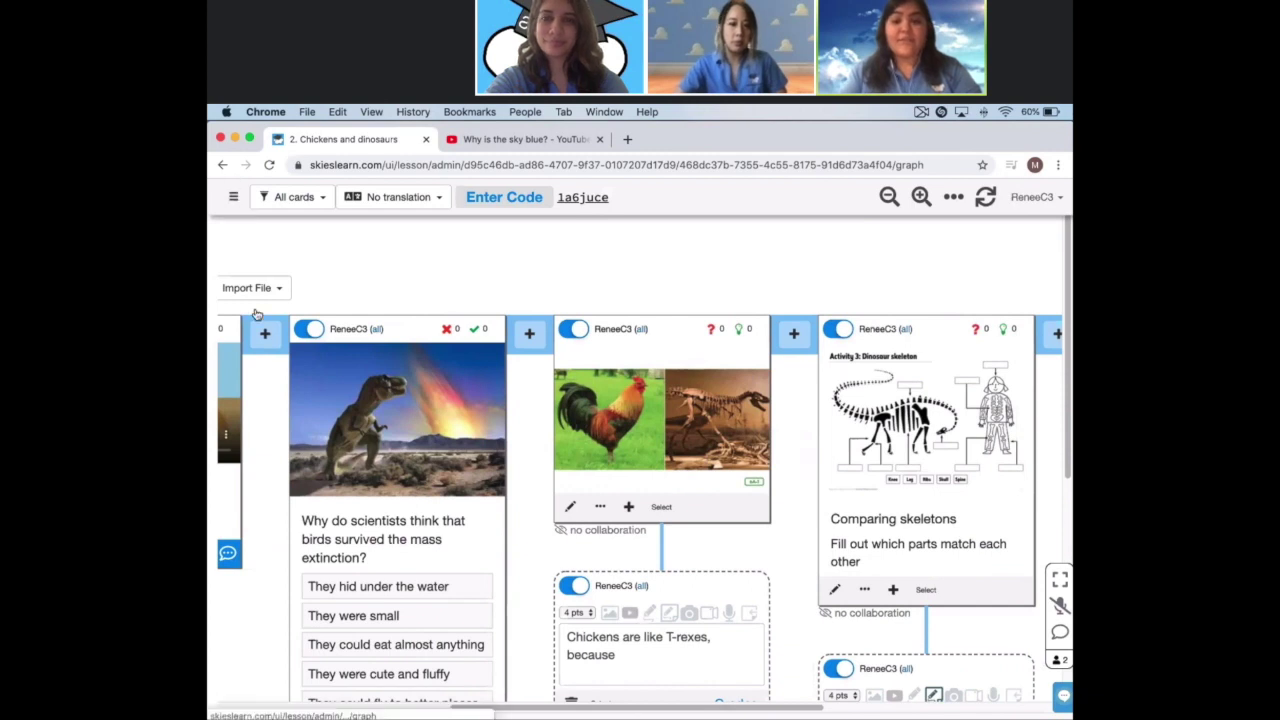
left_click(234, 198)
left_click(352, 441)
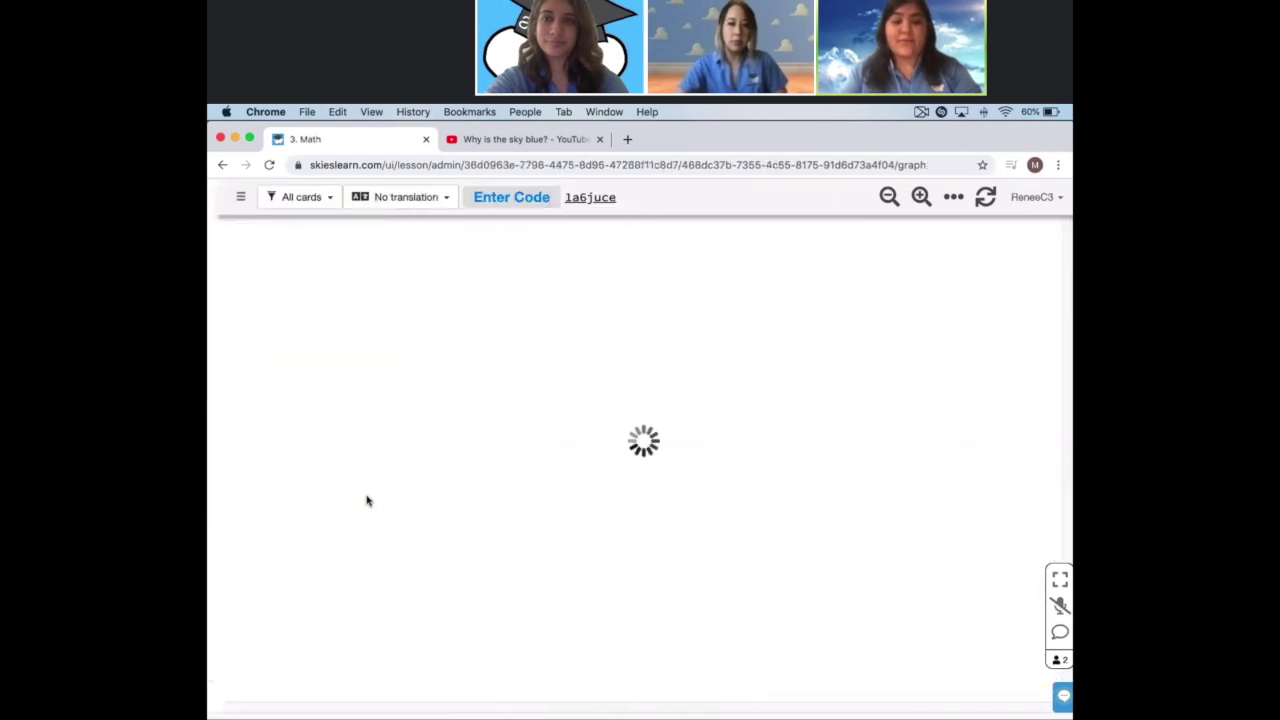
scroll(363, 500, "down", 5)
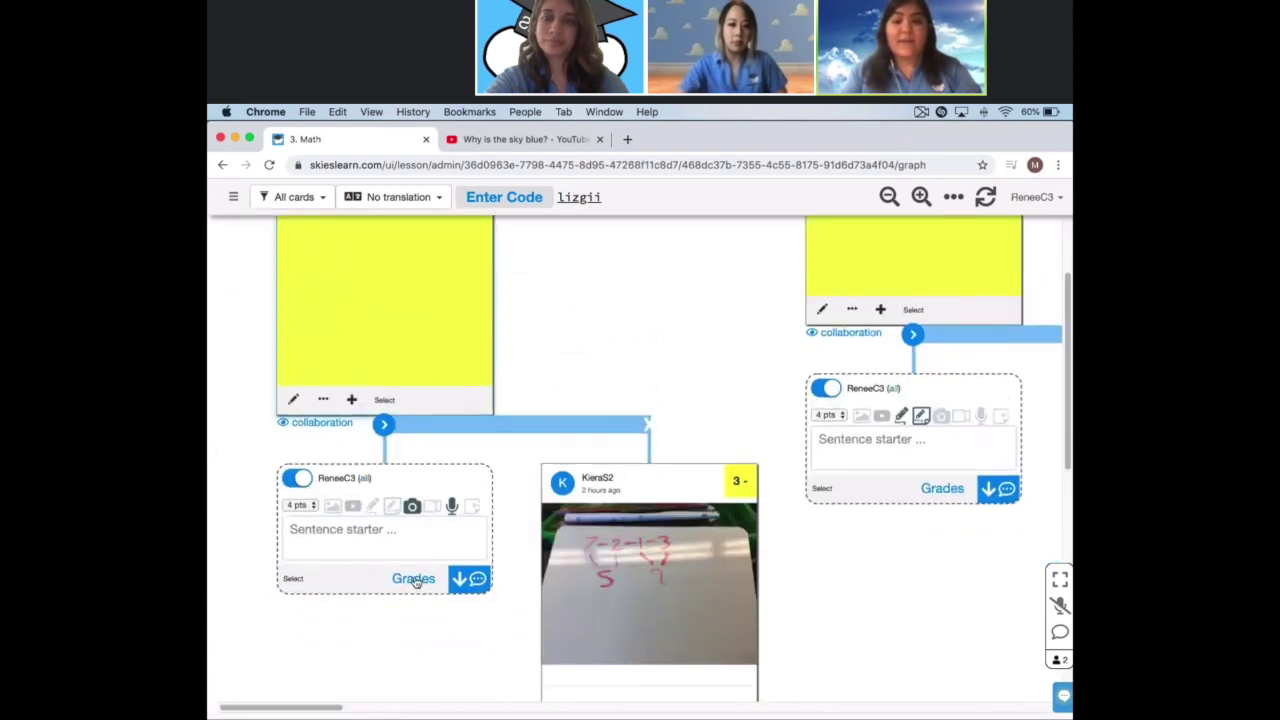
left_click(411, 582)
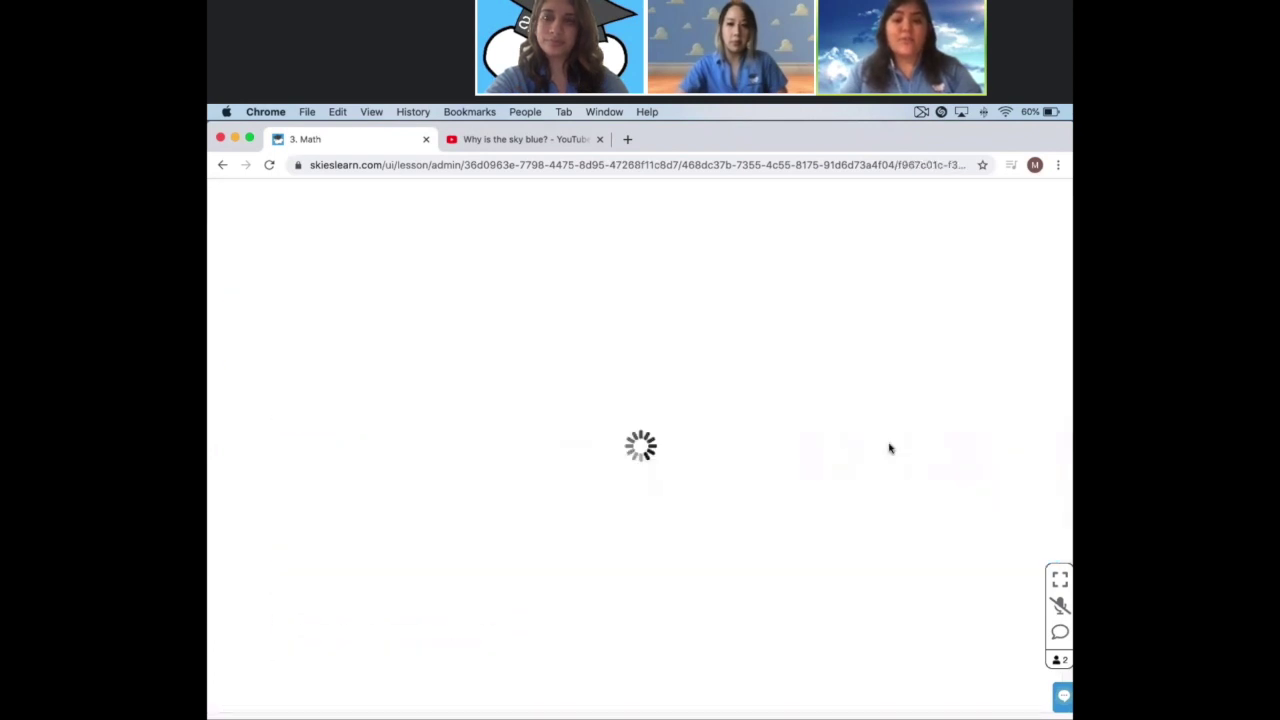
- Preview a submission's grade choices, then close them without grading
mouse_move(1070, 310)
left_mouse_down()
mouse_move(1070, 654)
mouse_move(1068, 290)
left_mouse_up()
left_click(826, 348)
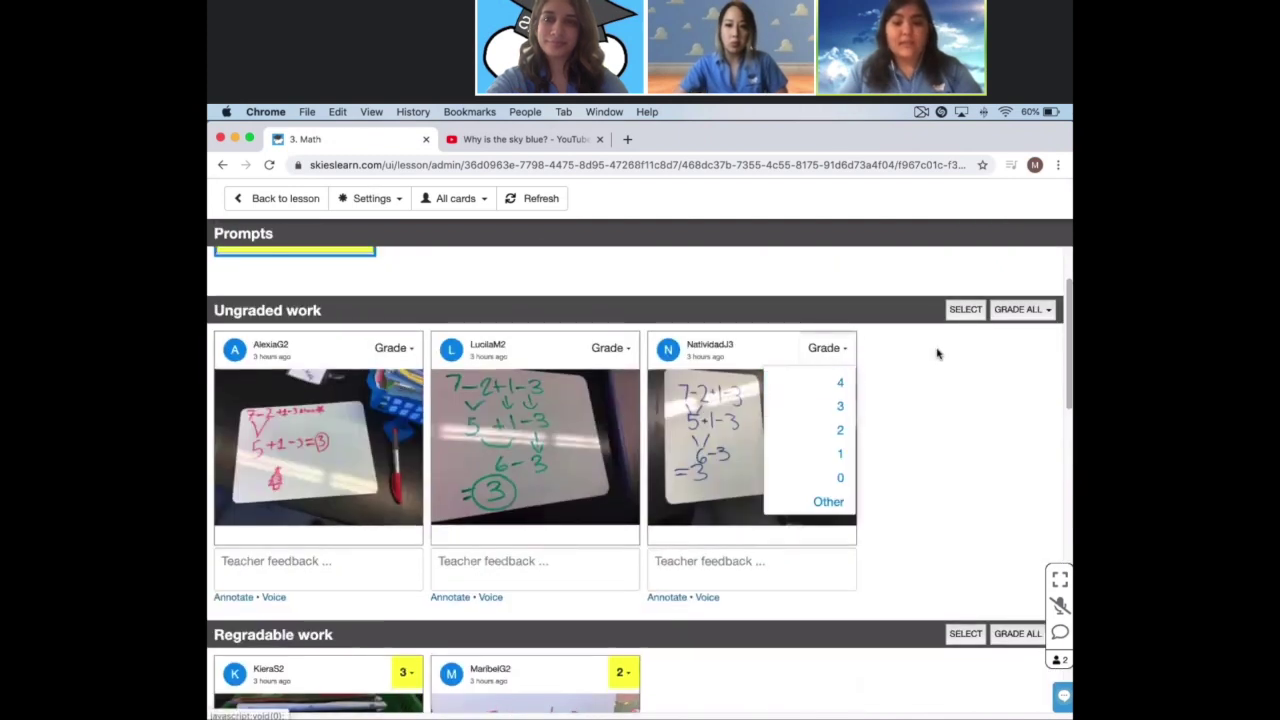
left_click(965, 309)
- Select the last two submissions for group grading and start the feedback 'Good job!' on the last
left_click(672, 358)
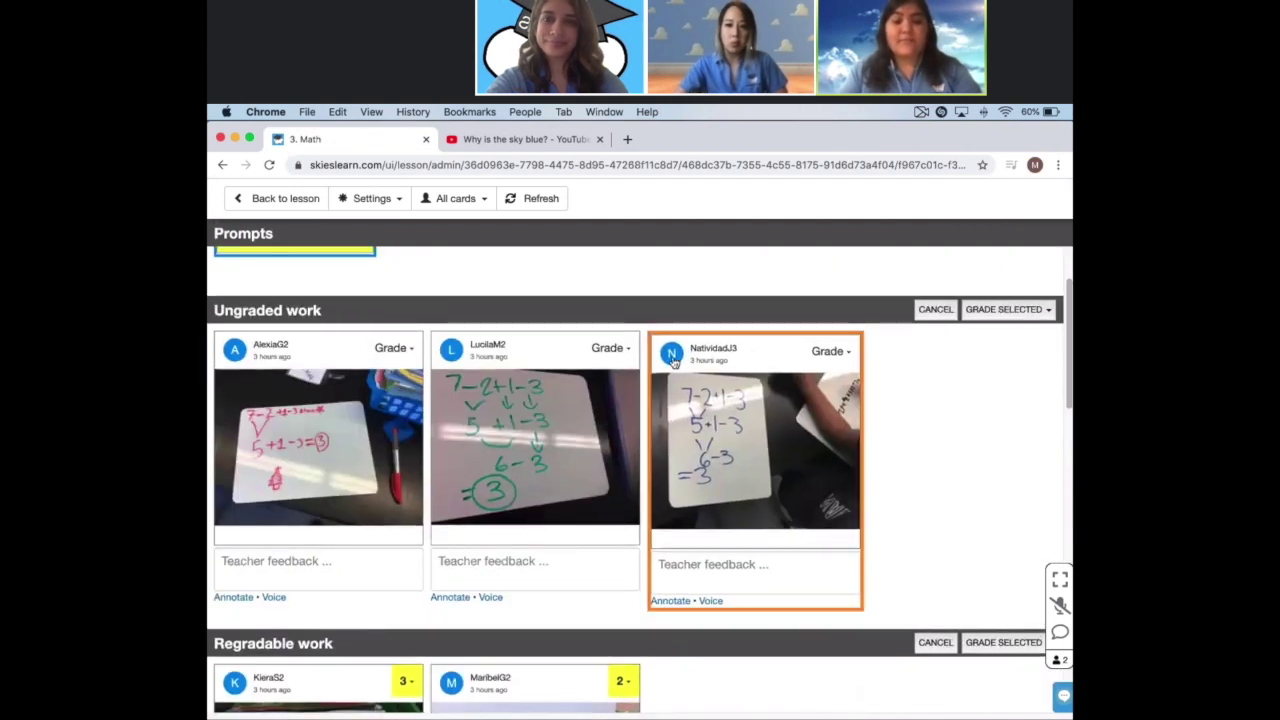
left_click(555, 352)
left_click(998, 311)
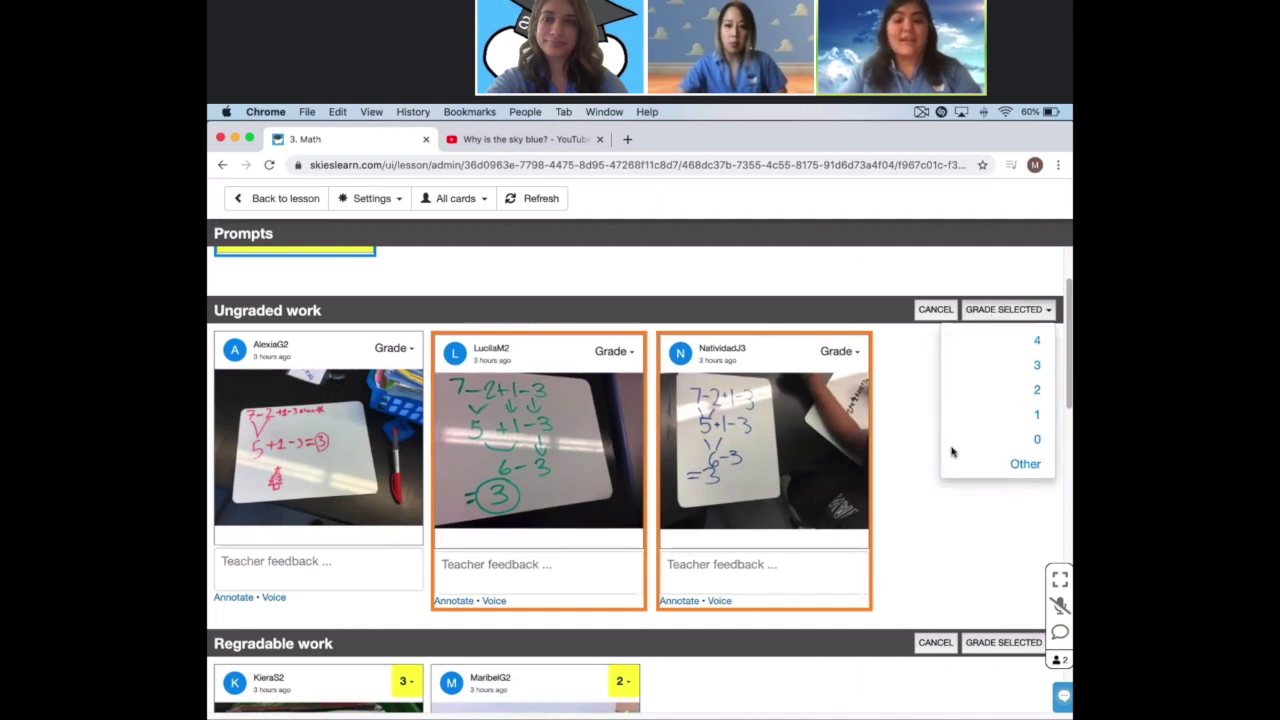
left_click(744, 578)
type("Good ji")
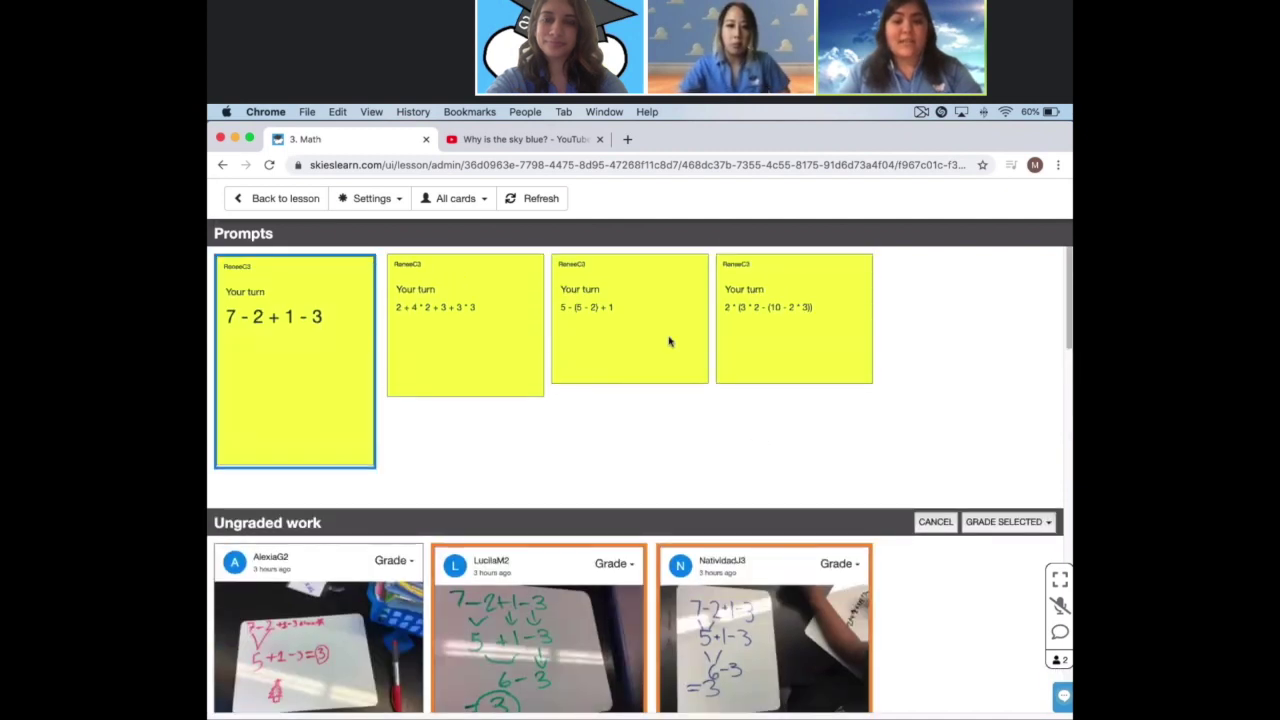
- Step through the prompts, then list submissions for the prompt 2 + 4 * 2 + 3 + 3 * 3
key("Right")
key("Right")
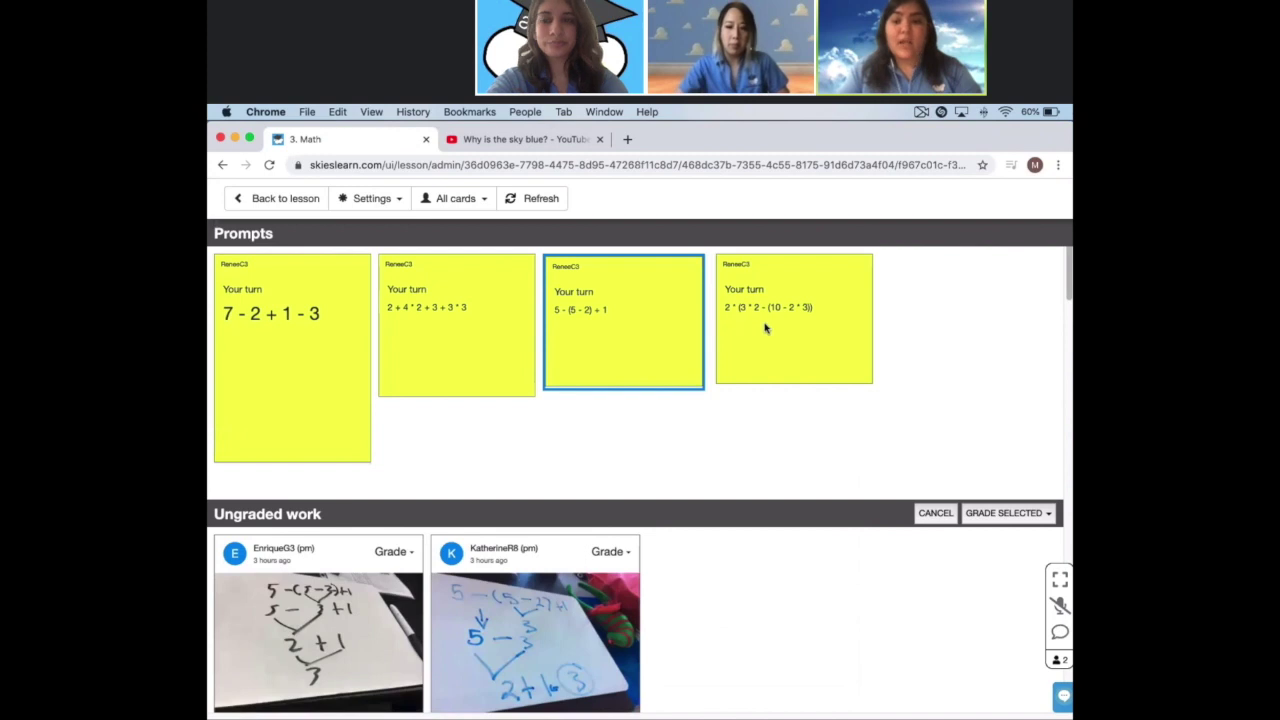
key("Right")
scroll(766, 374, "down", 3)
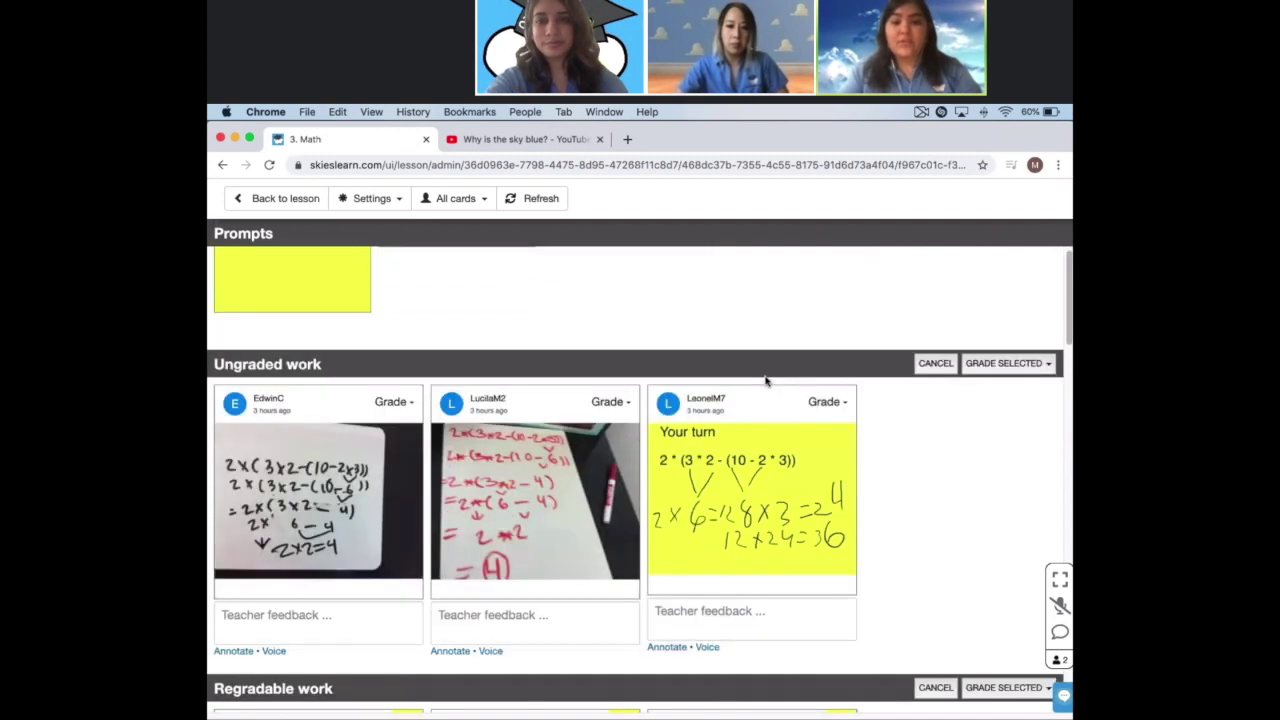
scroll(764, 378, "down", 2)
scroll(397, 354, "up", 2)
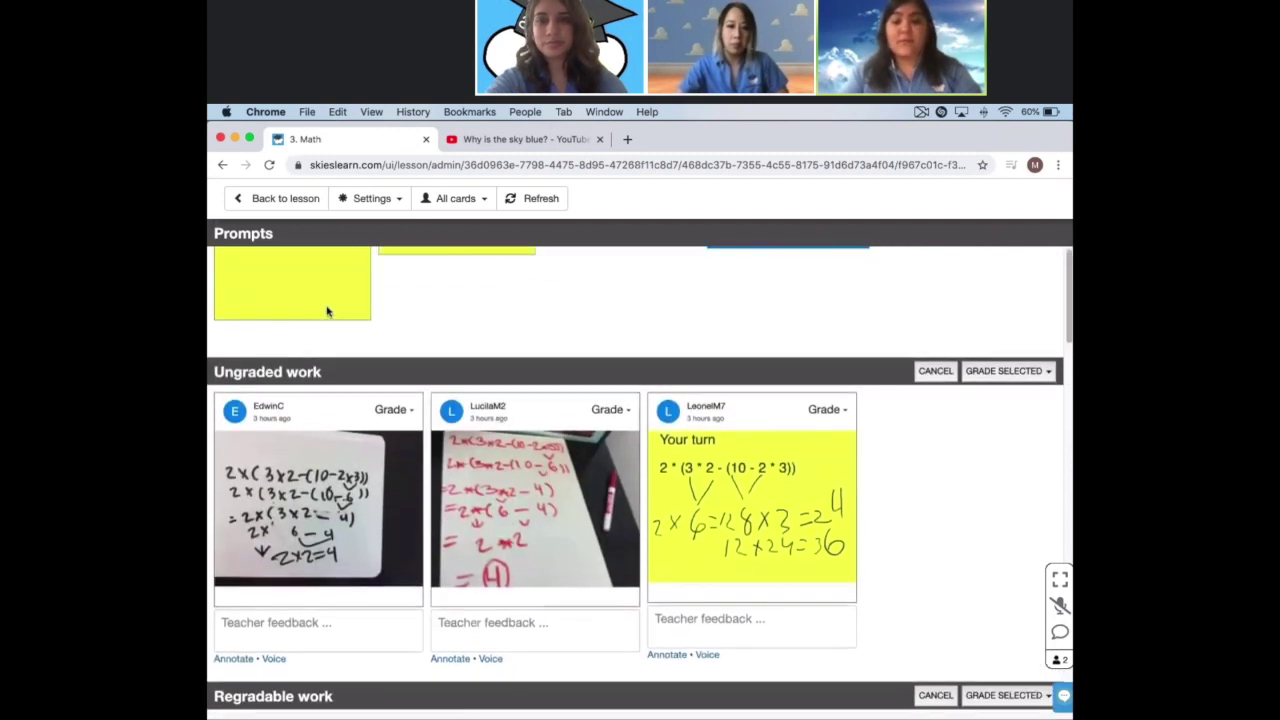
left_click(326, 311)
scroll(544, 367, "up", 1)
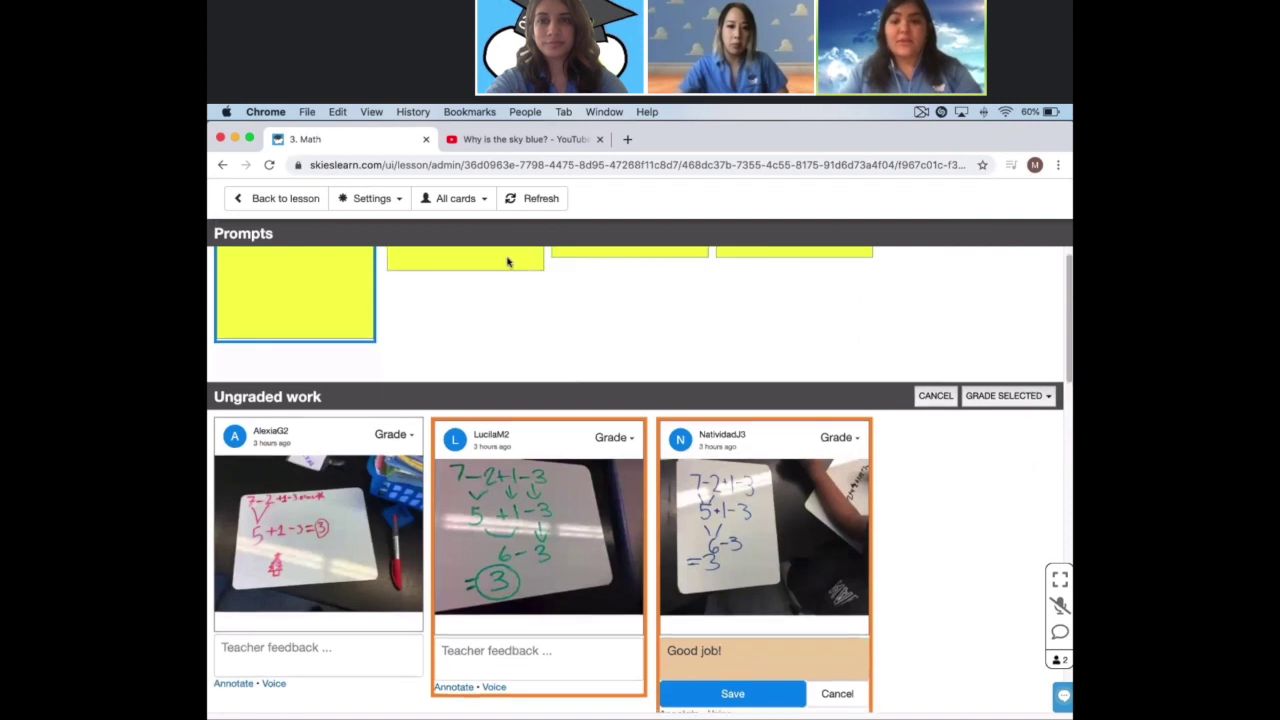
left_click(507, 262)
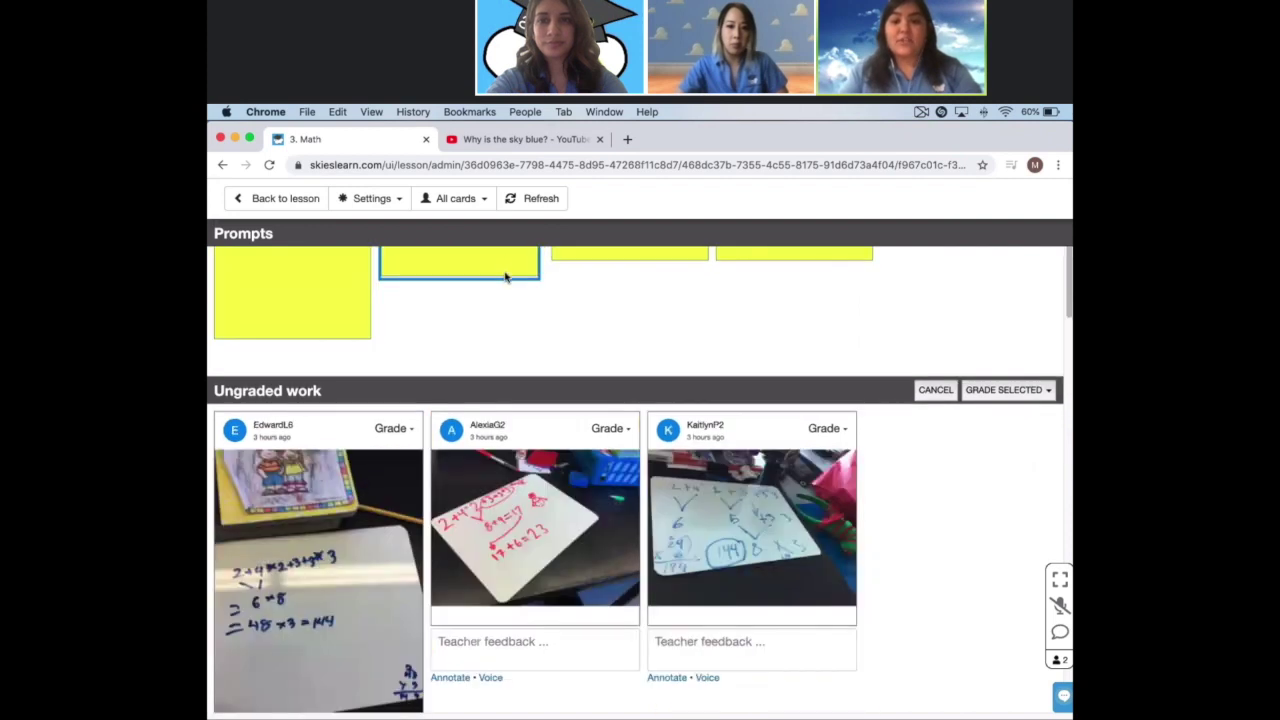
- Turn off Show student names in the grading Settings, then go back to the Math lesson board
left_click(374, 202)
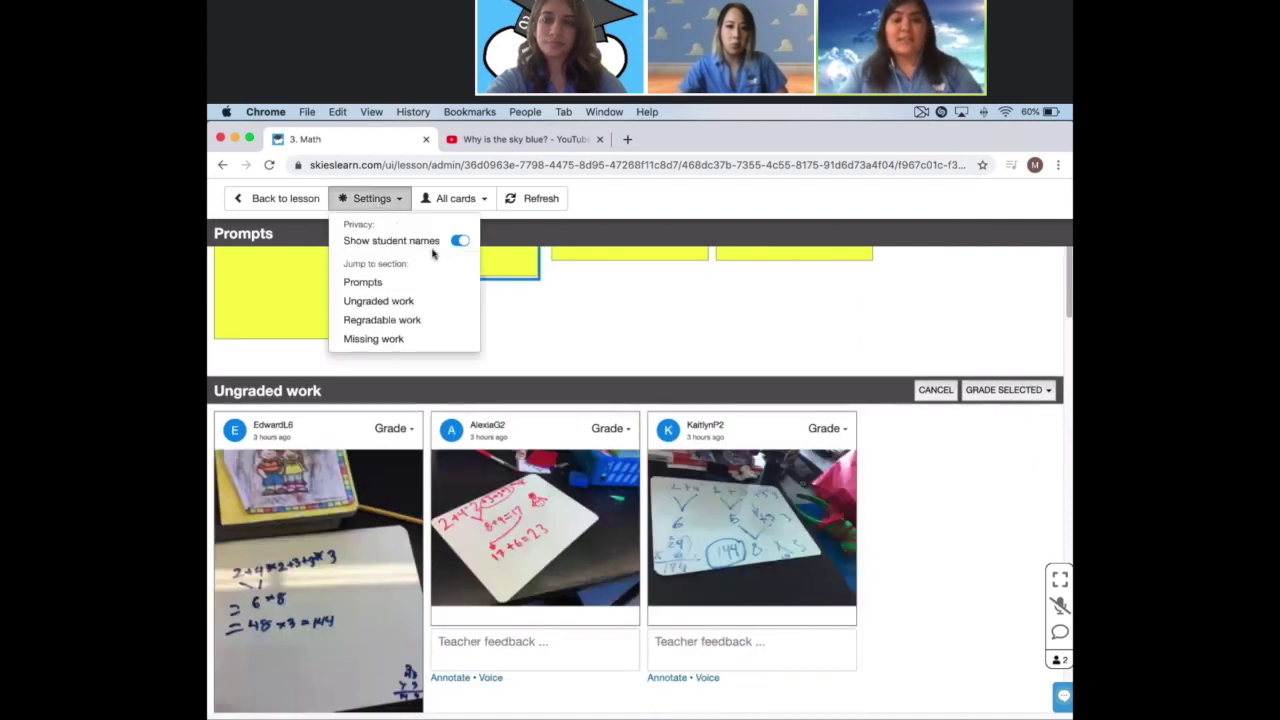
left_click(460, 243)
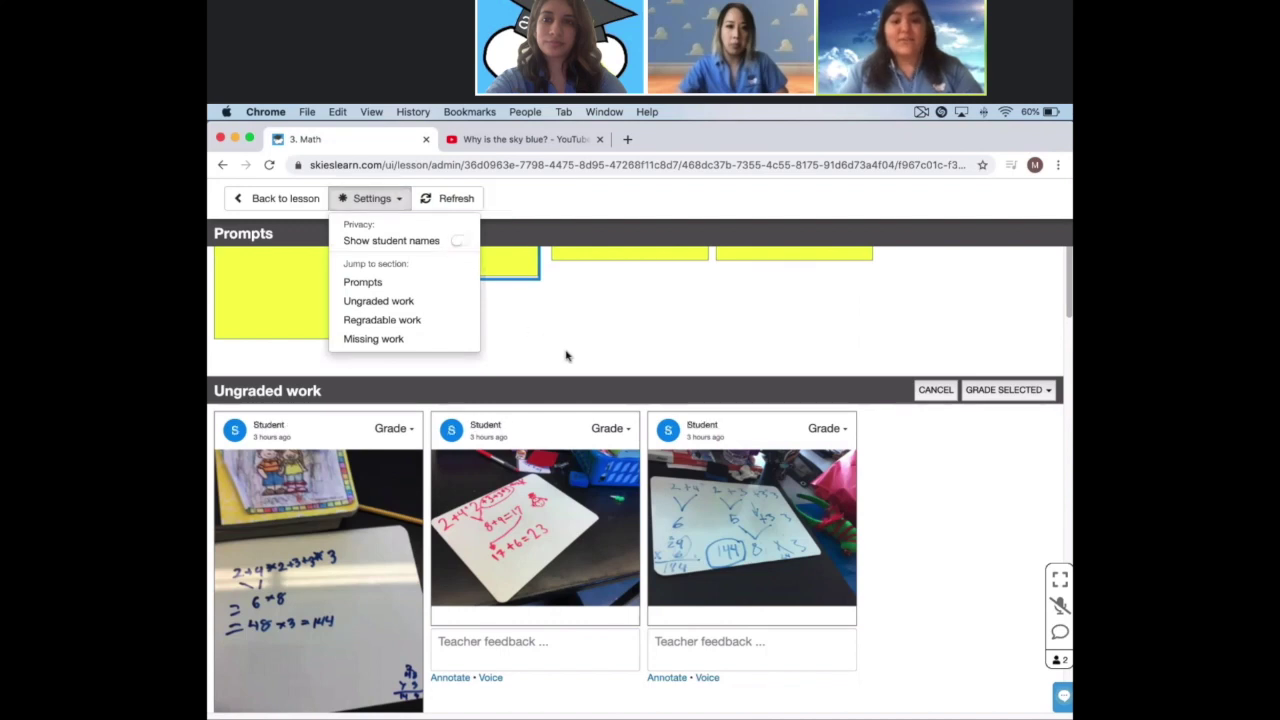
left_click(531, 430)
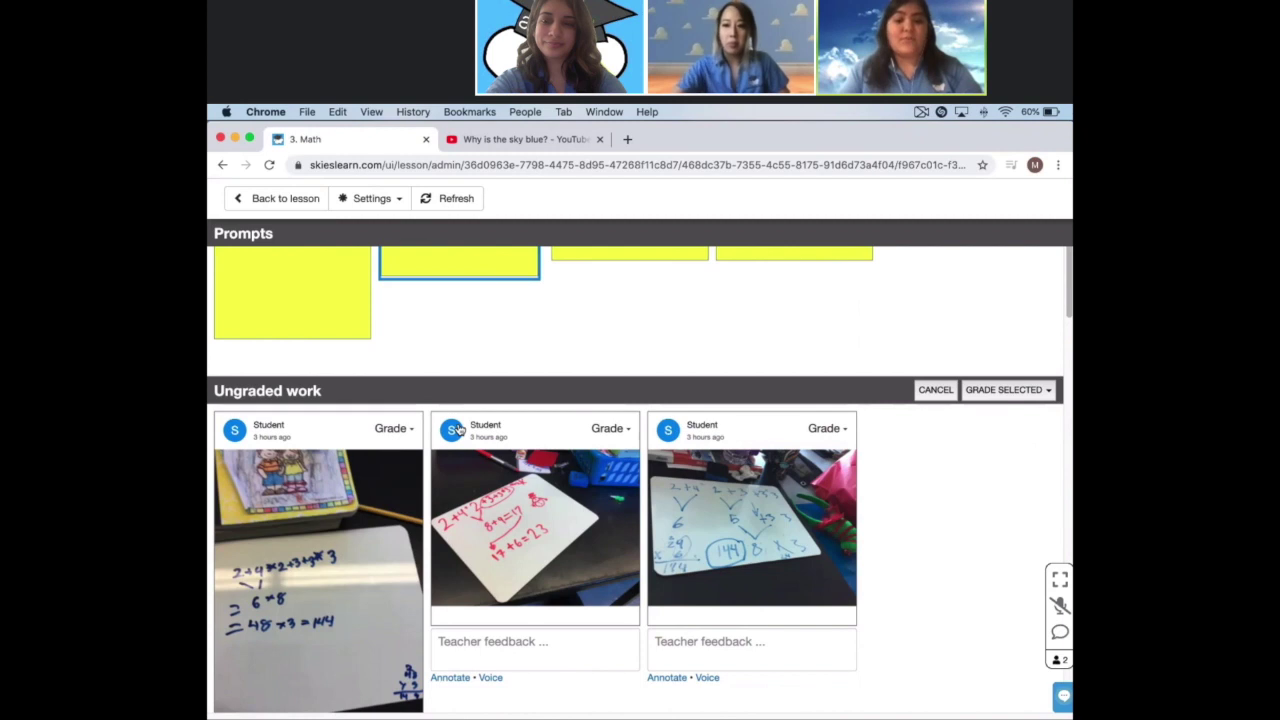
left_click(286, 198)
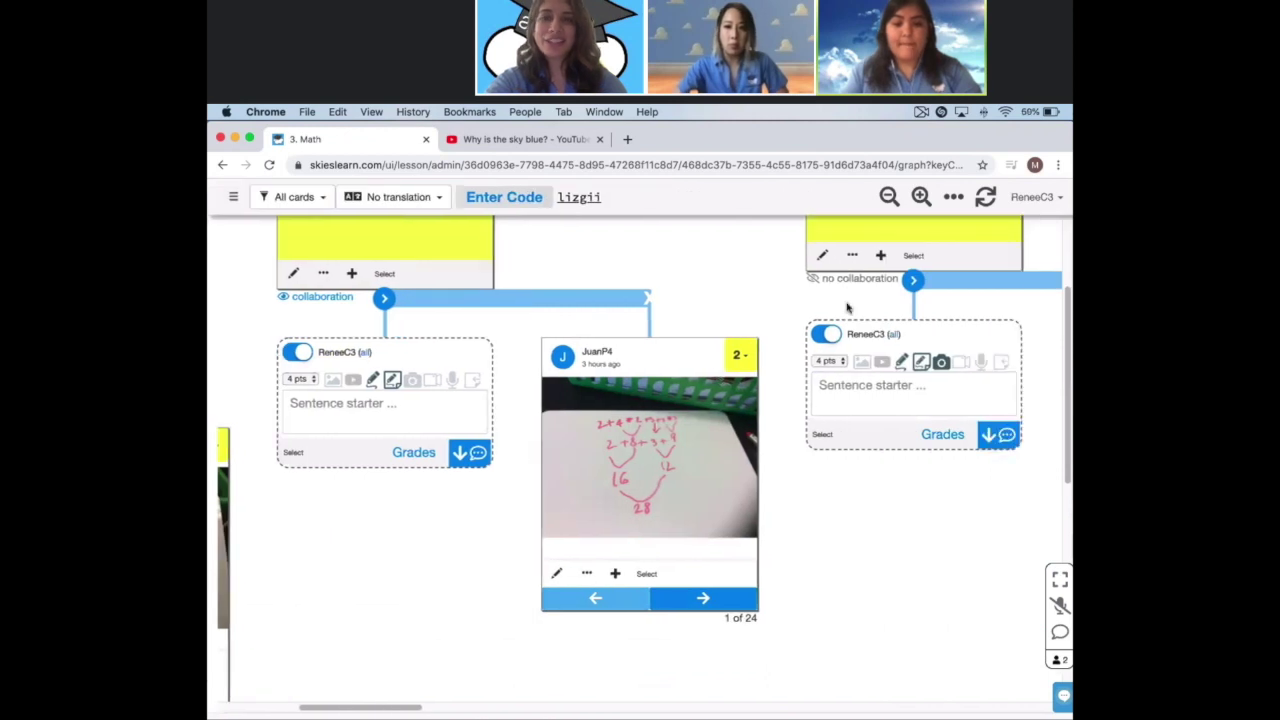
- Enable Collaboration on the 5 - (5 - 2) + 1 prompt, then open Welcome to SKIES! as the student
left_click(852, 479)
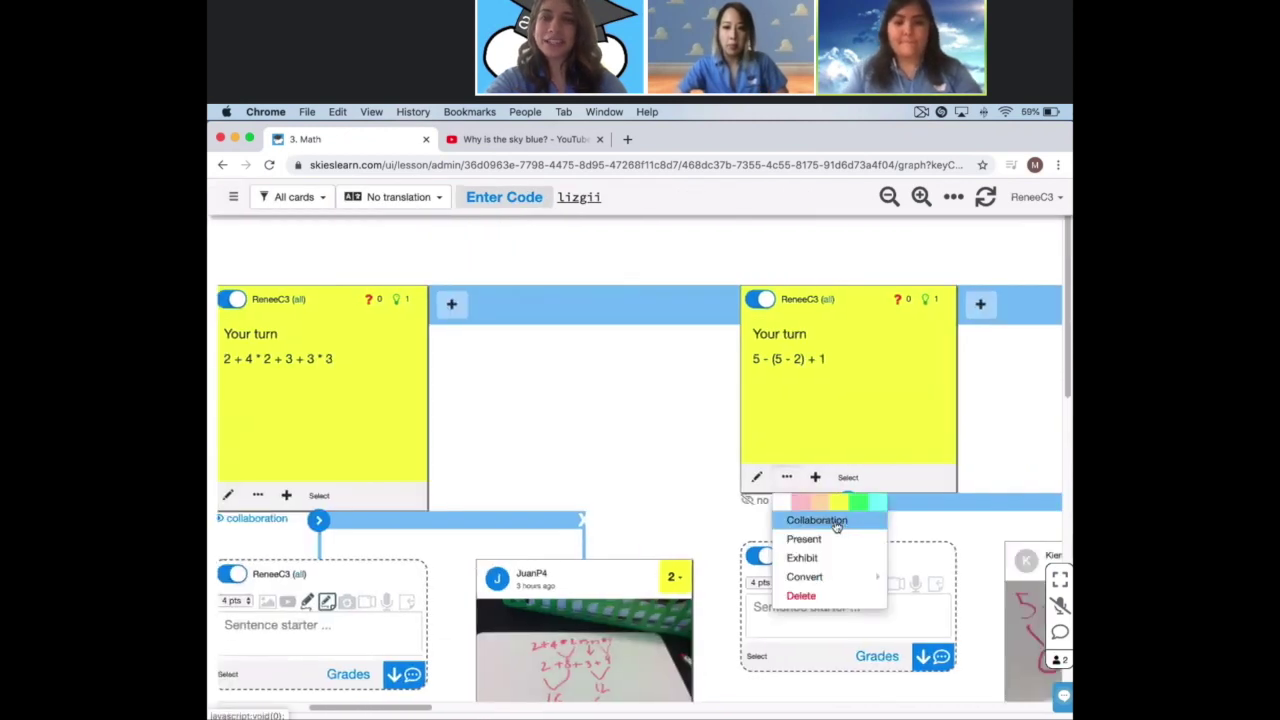
left_click(836, 522)
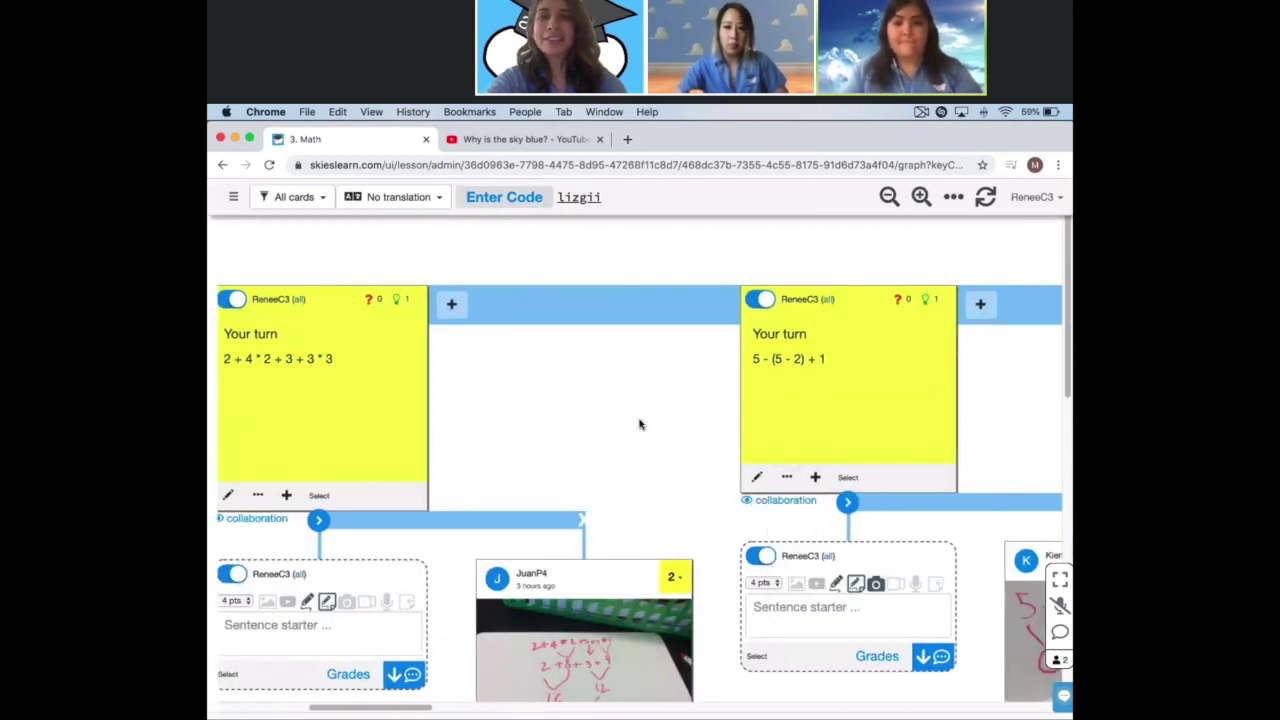
key("ctrl+Up")
left_click(337, 694)
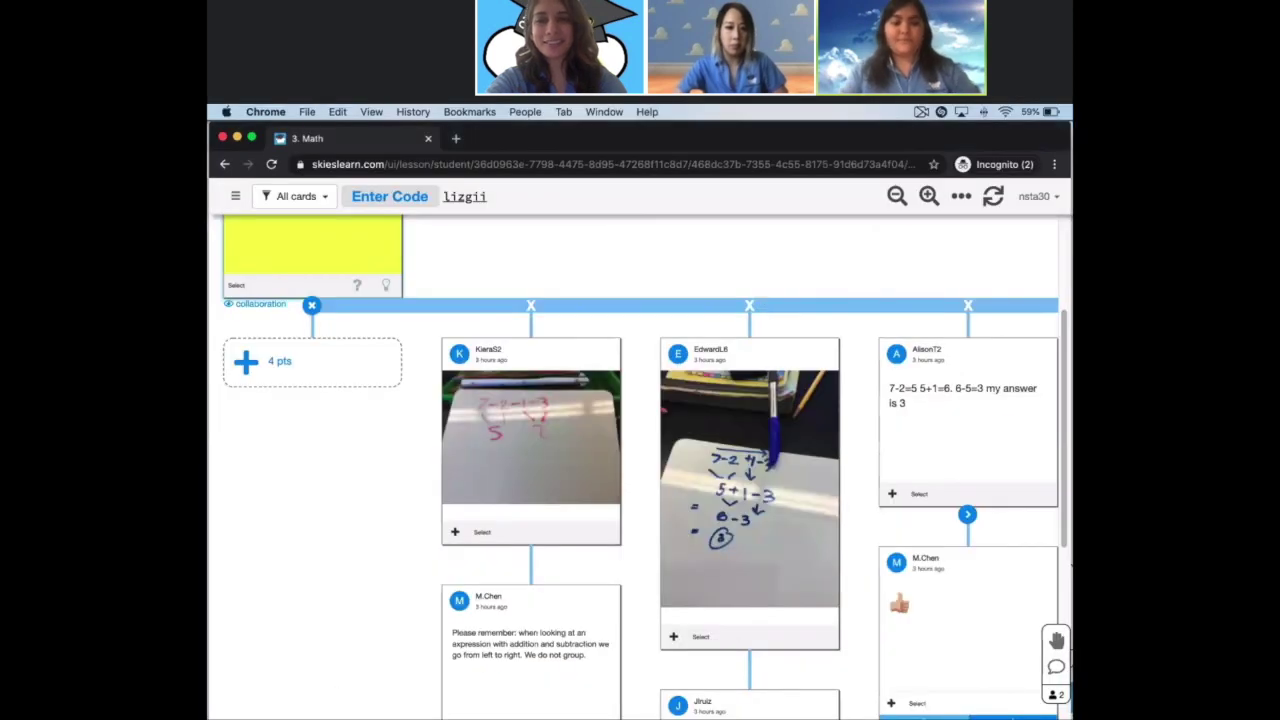
scroll(640, 500, "right", 5)
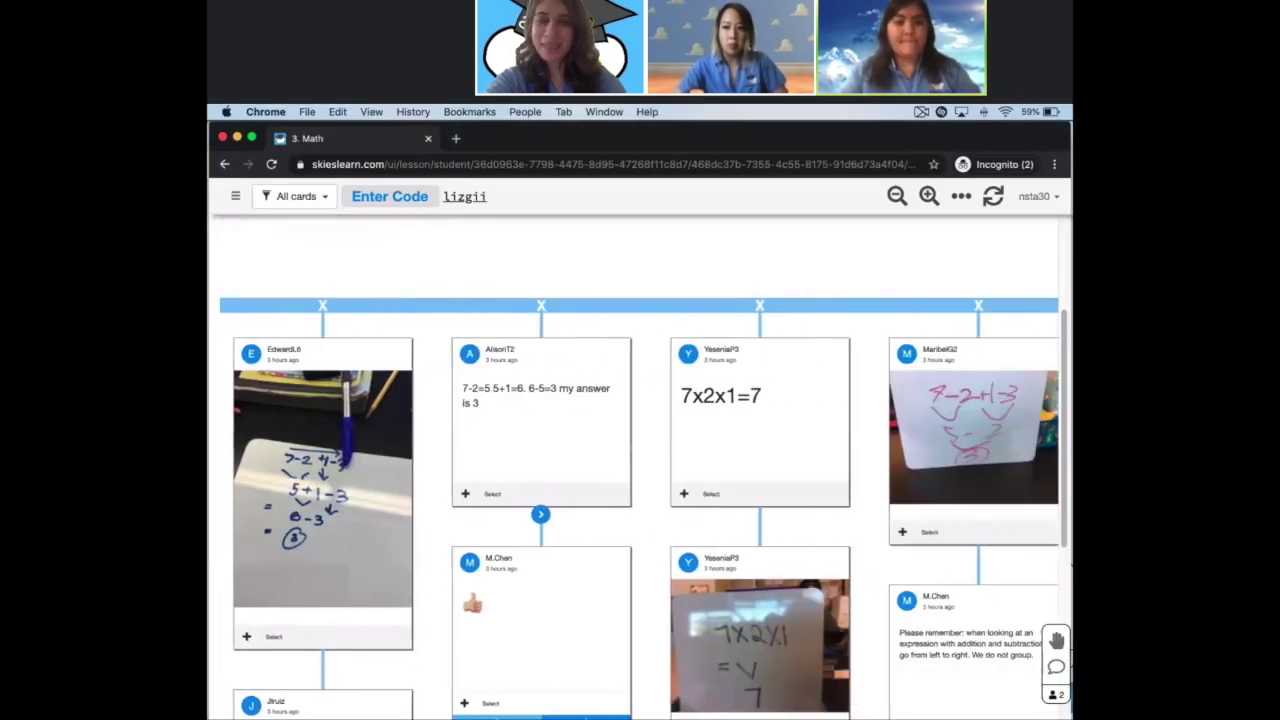
scroll(640, 500, "right", 4)
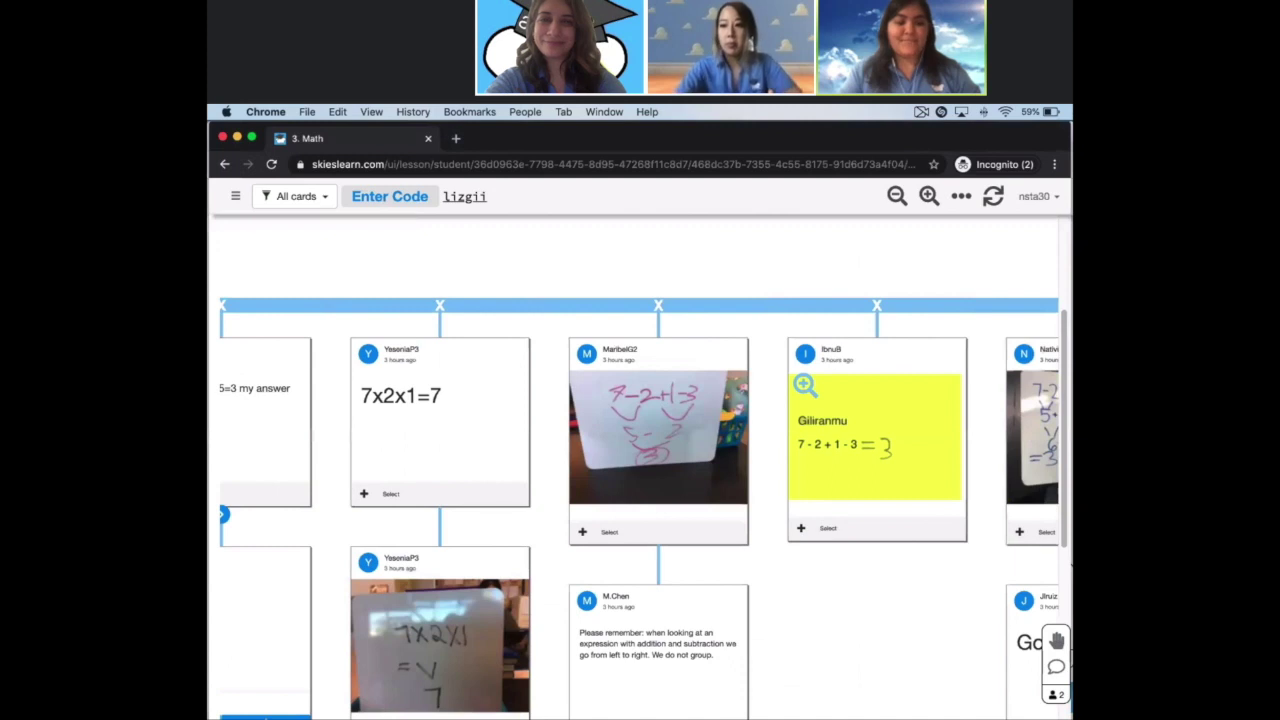
left_click(237, 204)
left_click(237, 204)
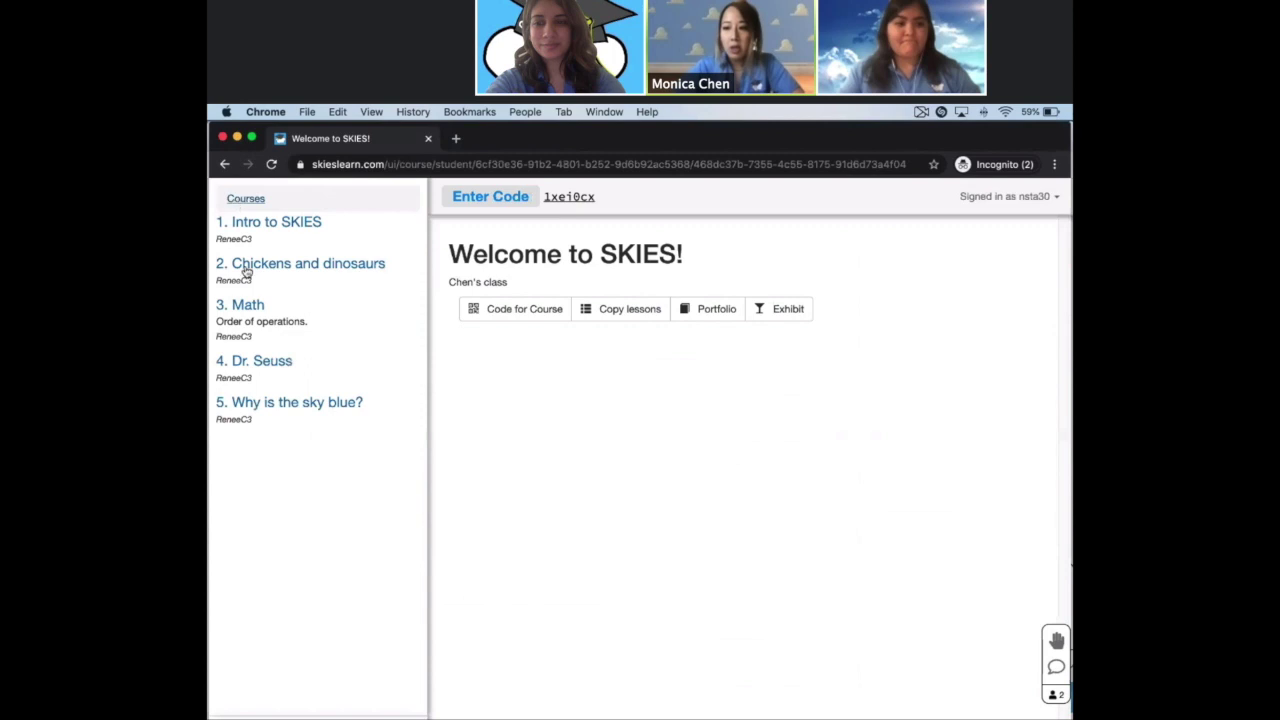
- As the student, open the Dr. Seuss lesson and scroll across its cards
left_click(258, 366)
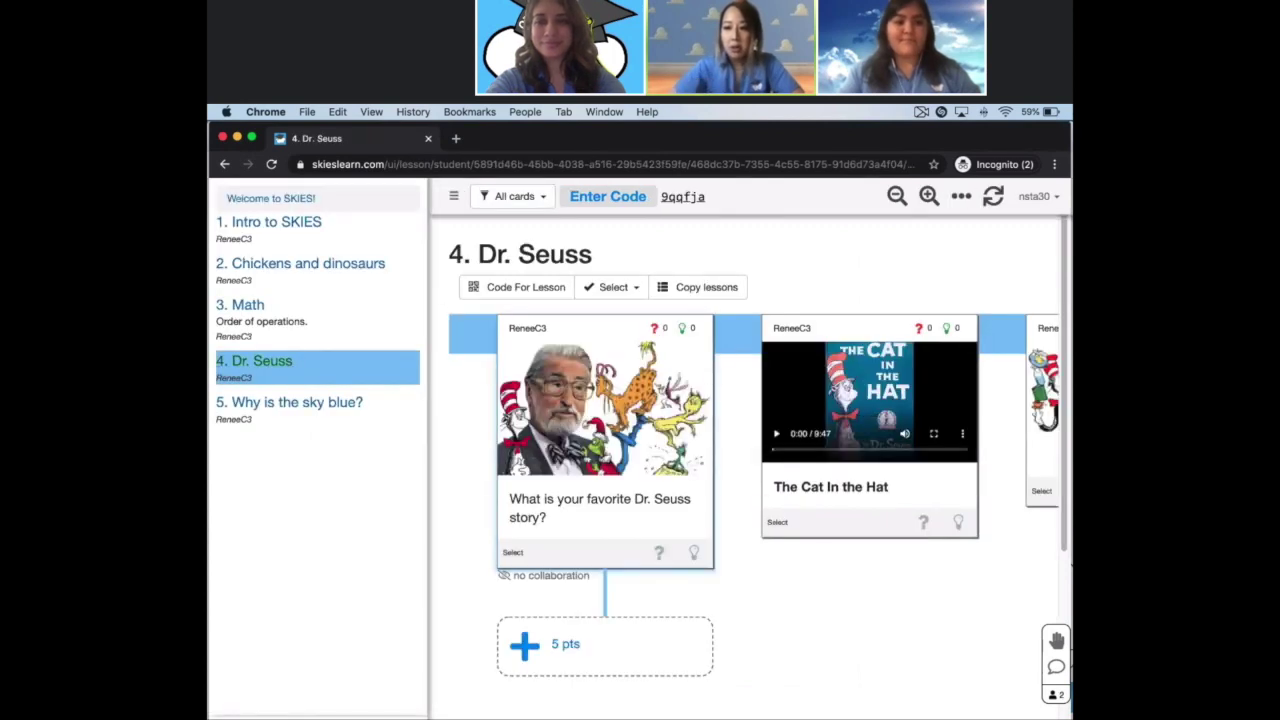
scroll(640, 450, "right", 10)
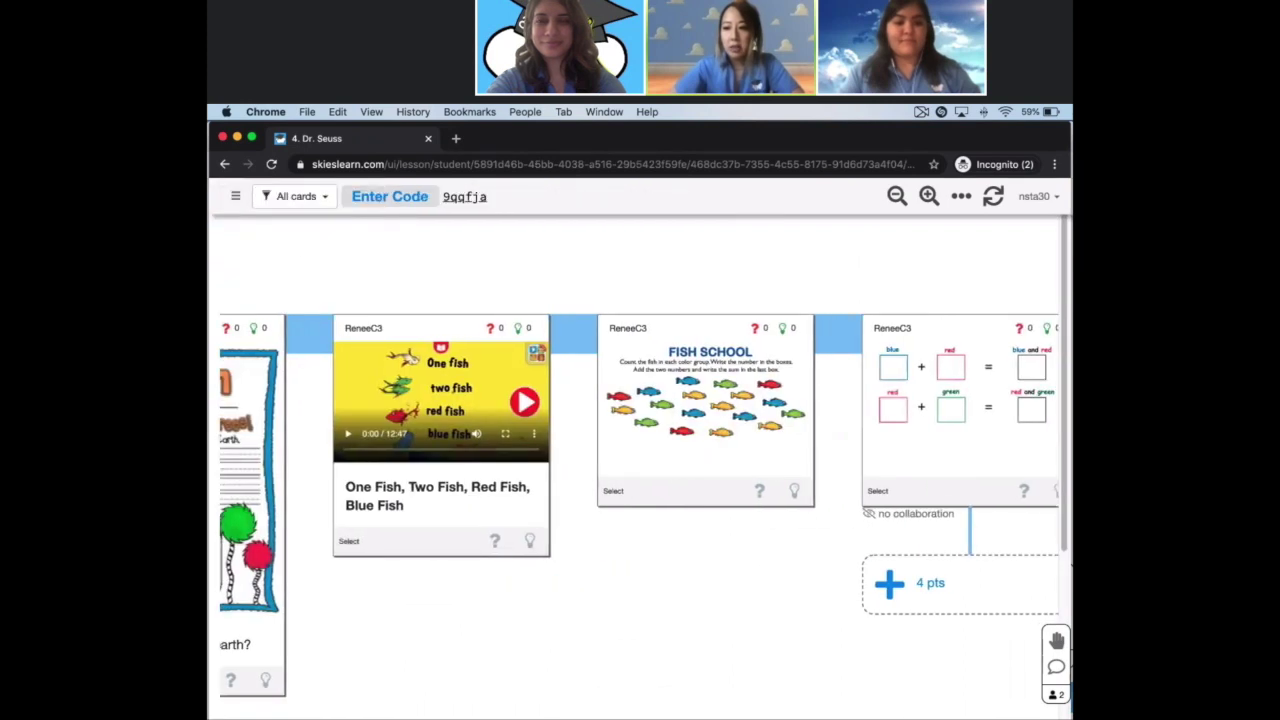
scroll(640, 450, "right", 5)
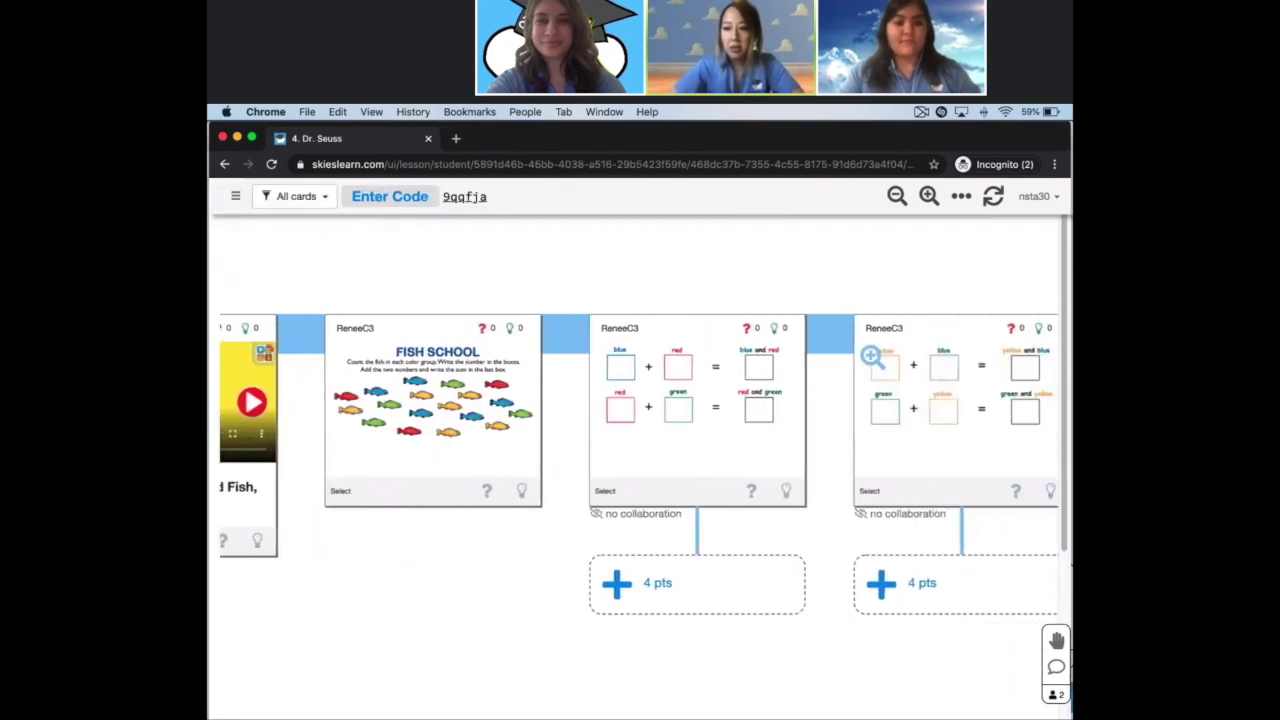
scroll(640, 450, "right", 2)
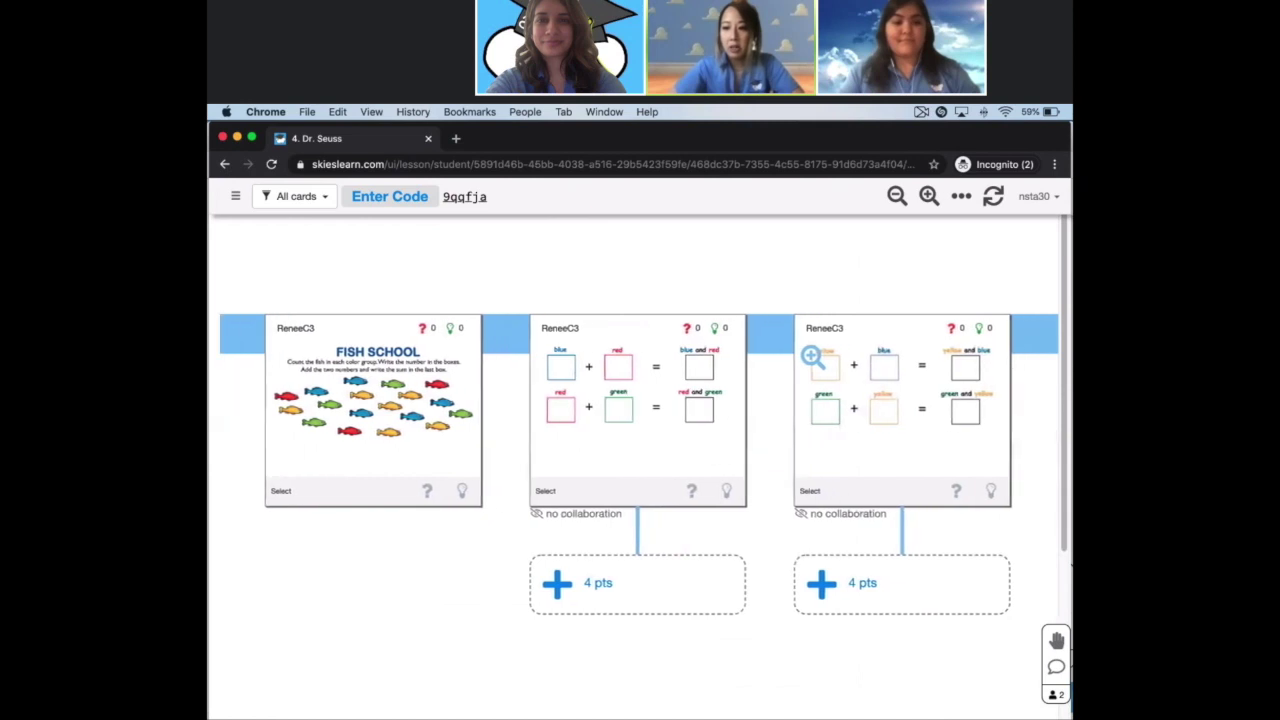
scroll(620, 460, "left", 1)
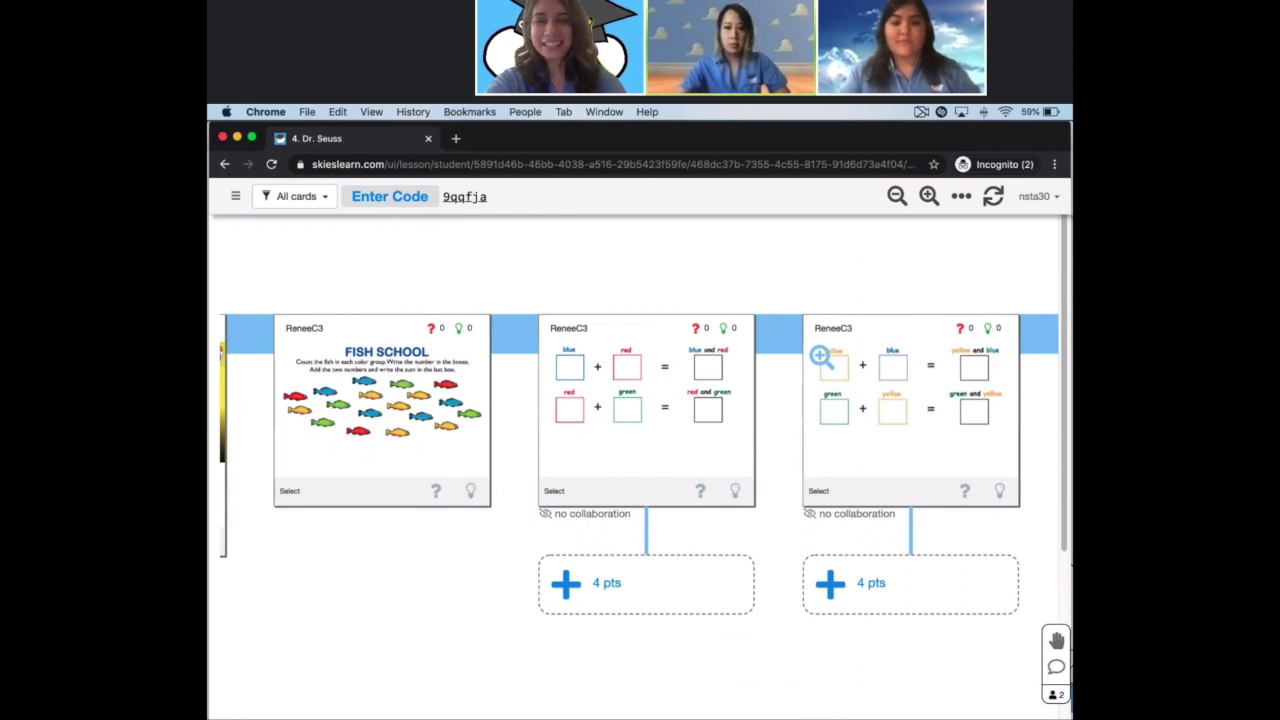
- In the teacher window, copy the 'Why is the sky blue?' YouTube address and return to 3. Math
key("ctrl+Up")
left_click(985, 380)
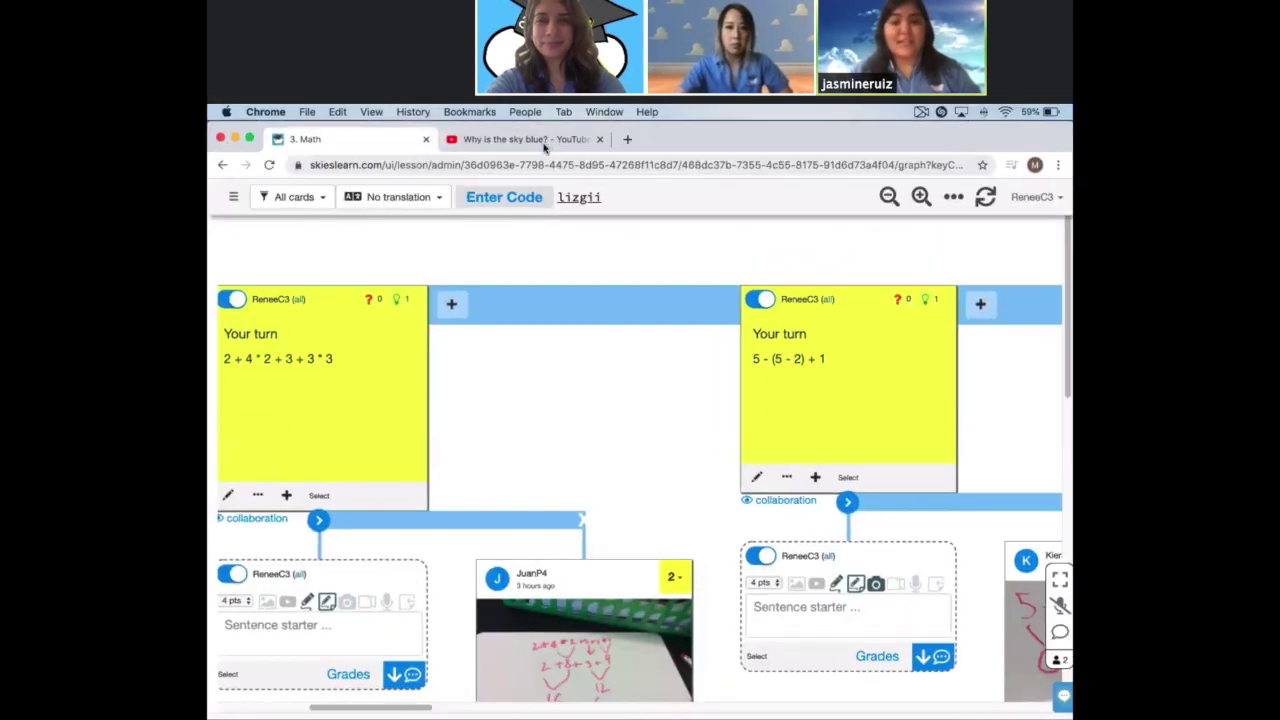
left_click(530, 139)
left_click(590, 165)
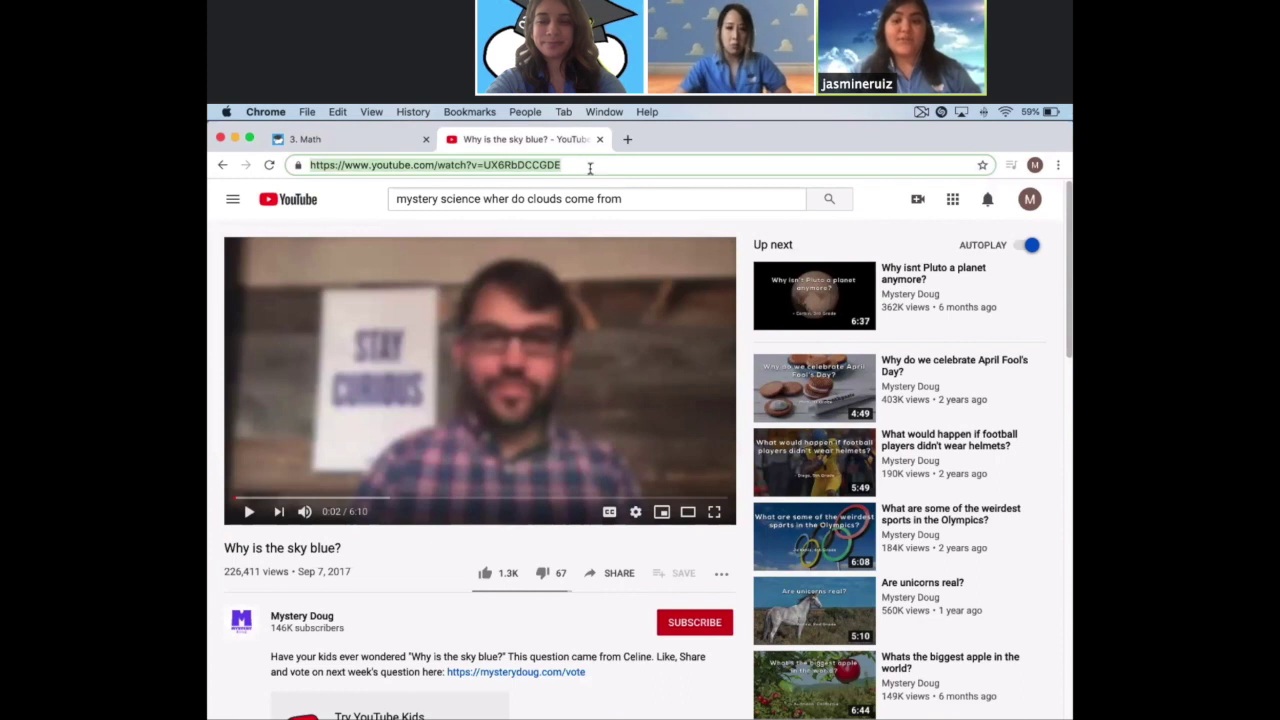
right_click(545, 167)
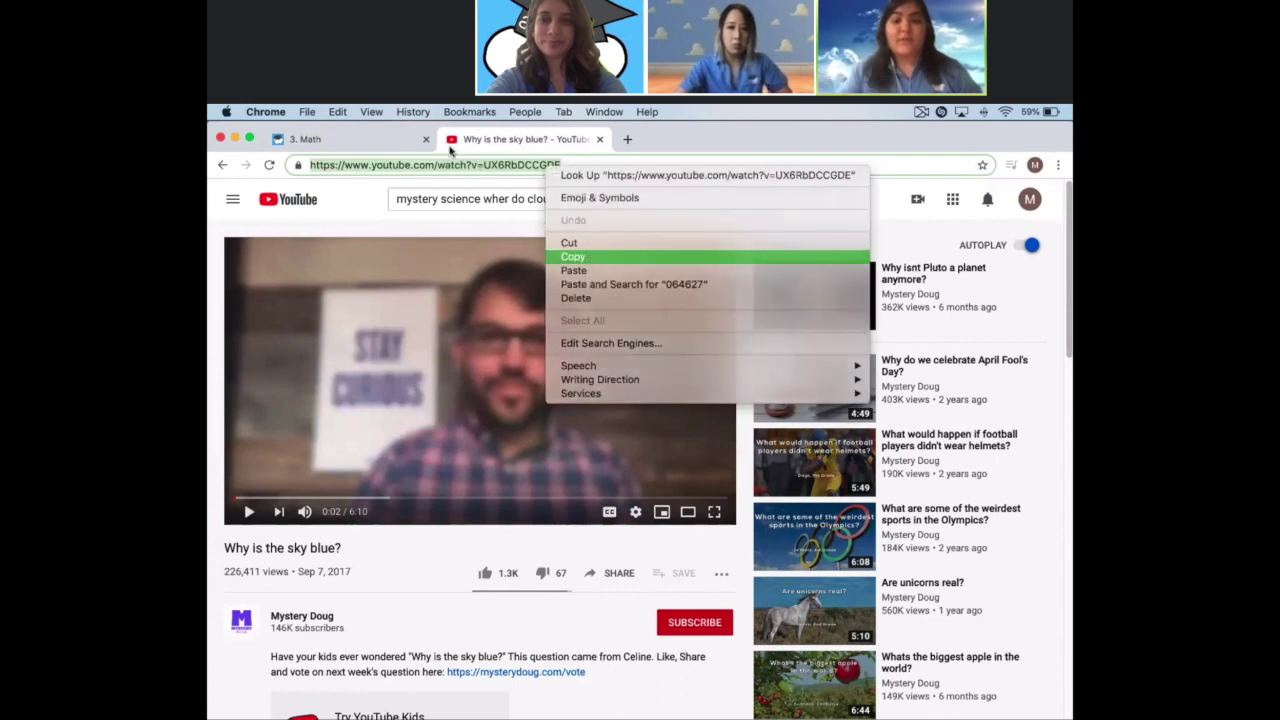
left_click(573, 256)
left_click(320, 139)
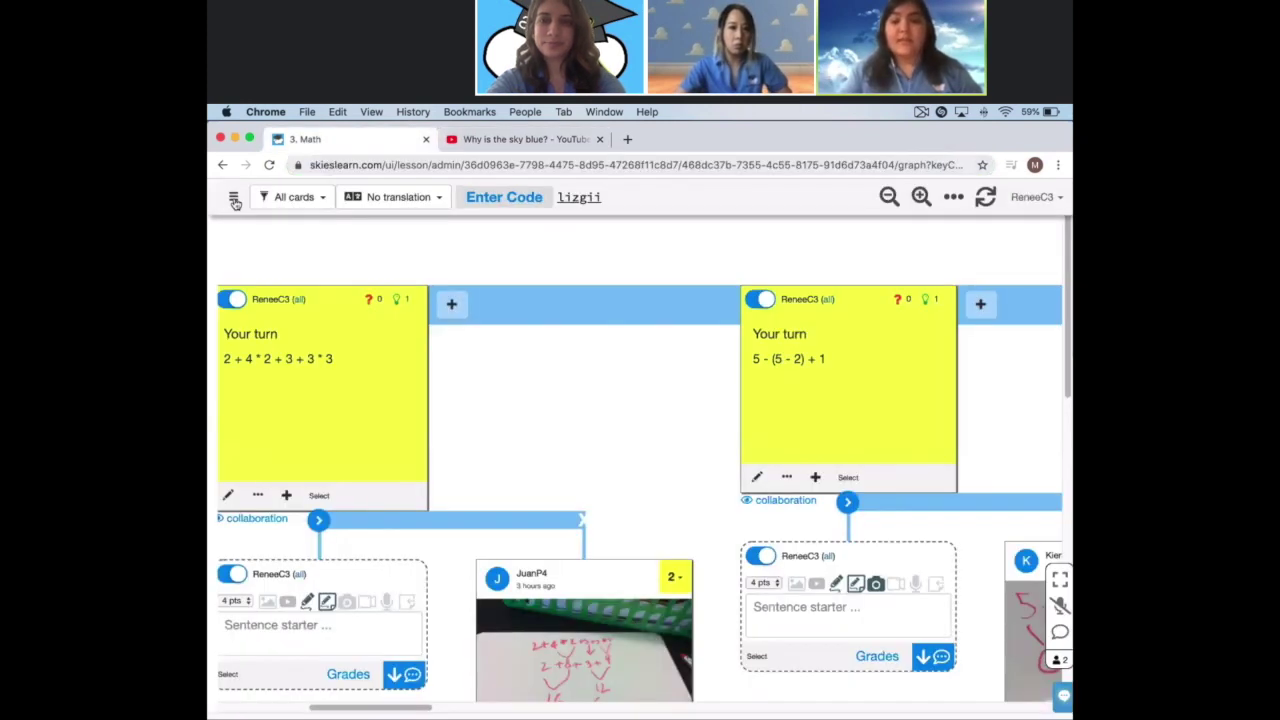
- In lesson 5, paste the copied address into the YouTube generator and make the video card
mouse_move(266, 491)
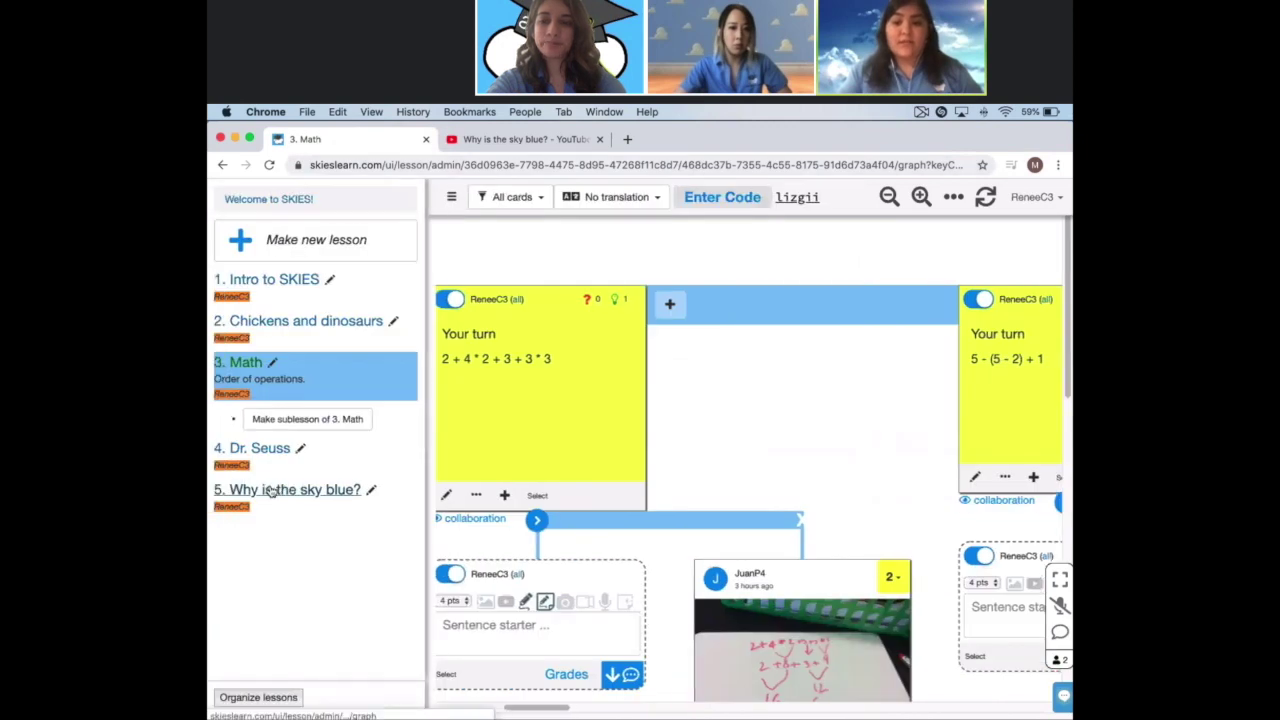
left_click(270, 490)
left_click(680, 290)
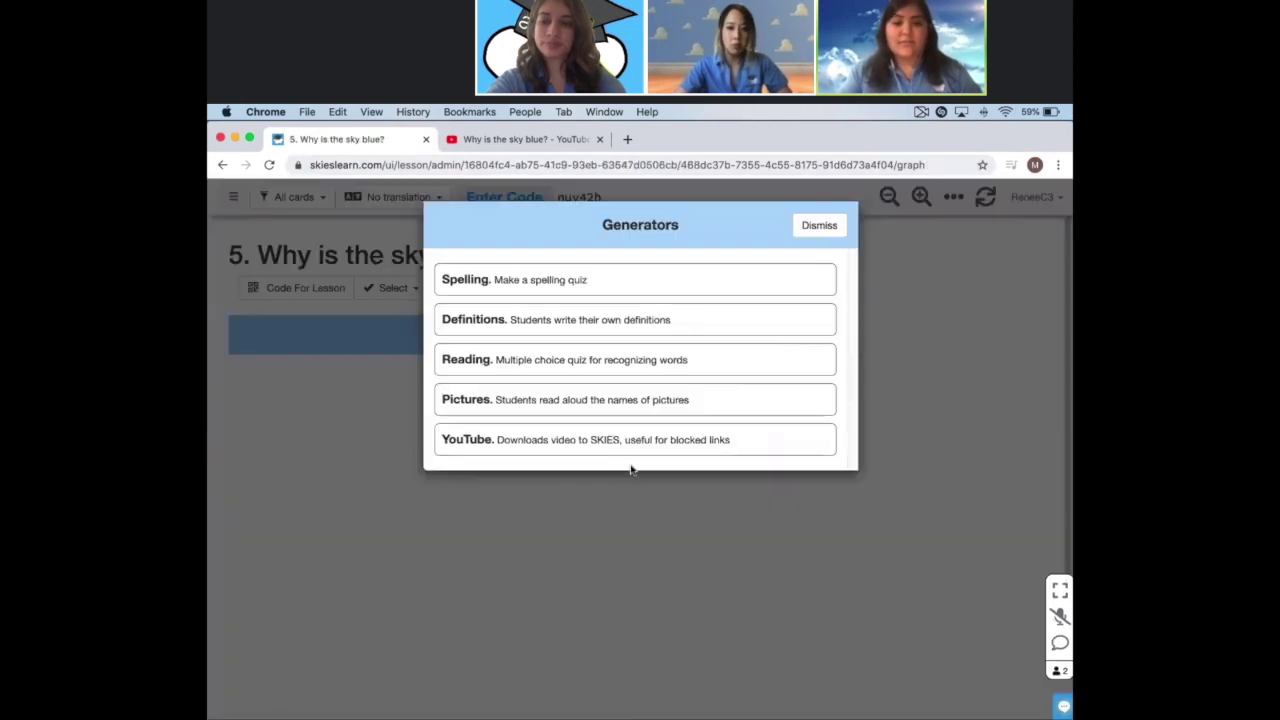
left_click(623, 446)
right_click(551, 292)
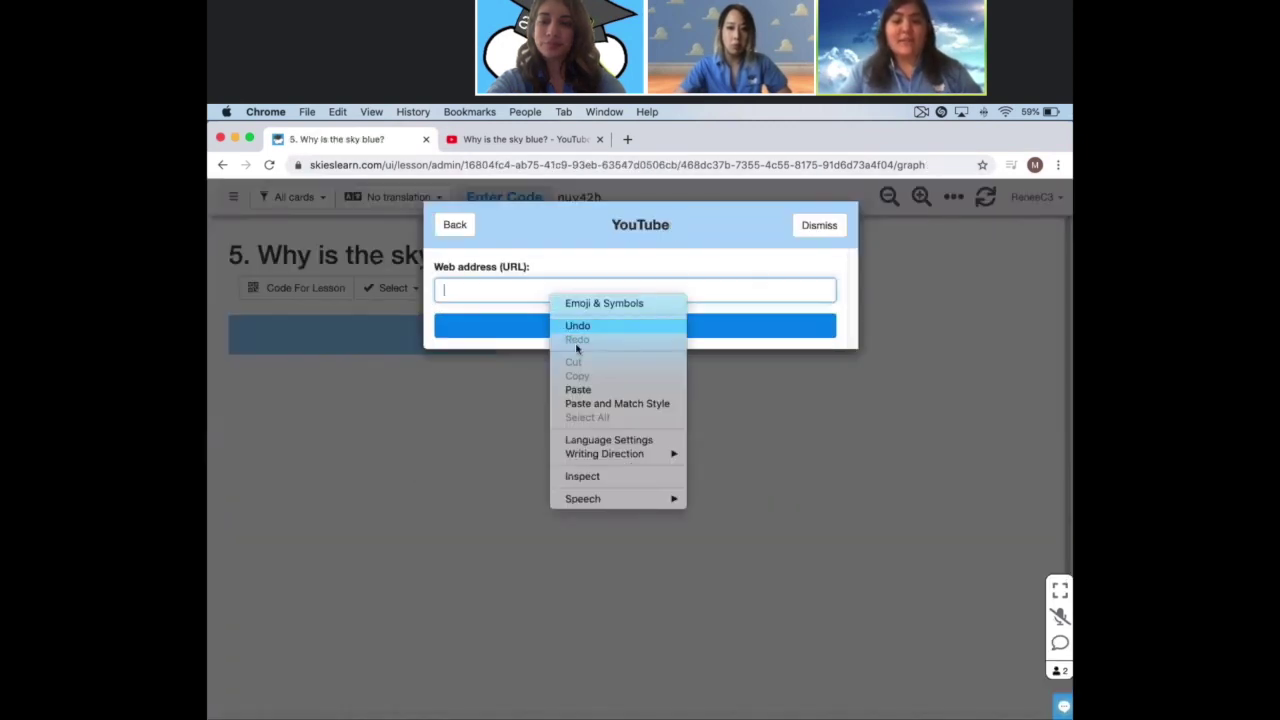
left_click(588, 390)
left_click(574, 332)
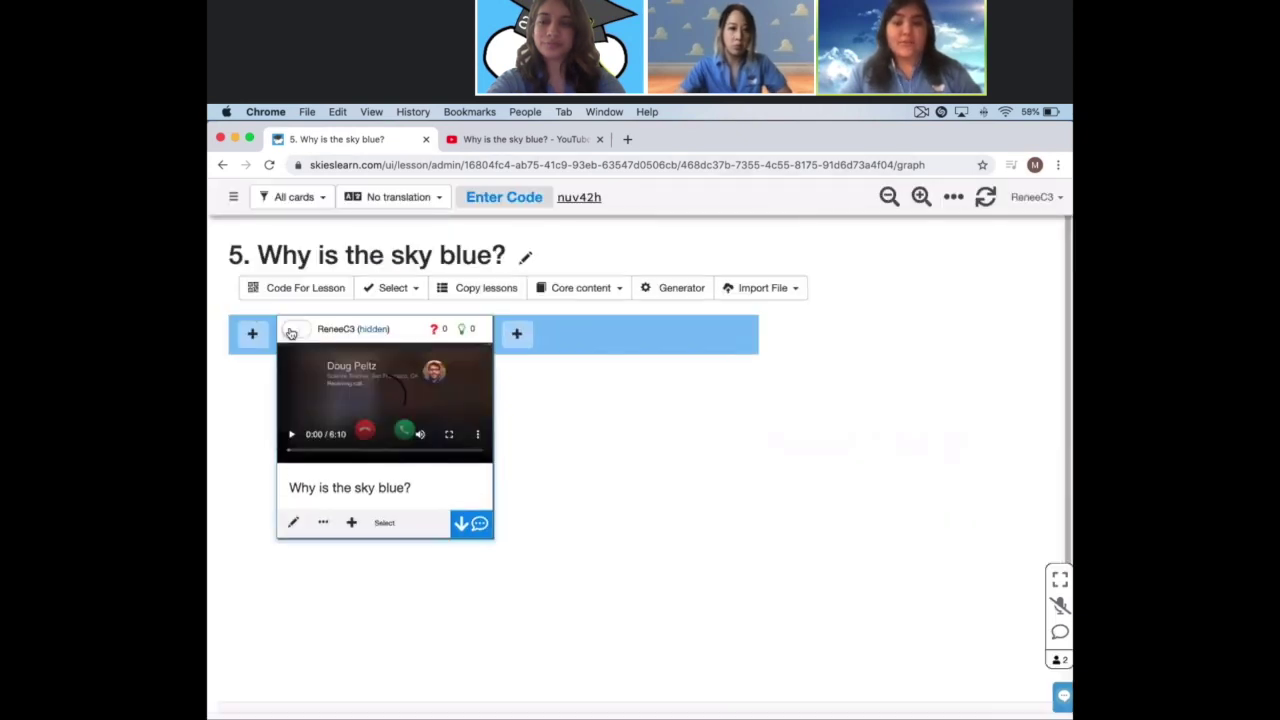
- Make the 6:10 video card visible, then as the student save a 'Notes...' response card beneath it
left_click(291, 331)
left_click(476, 528)
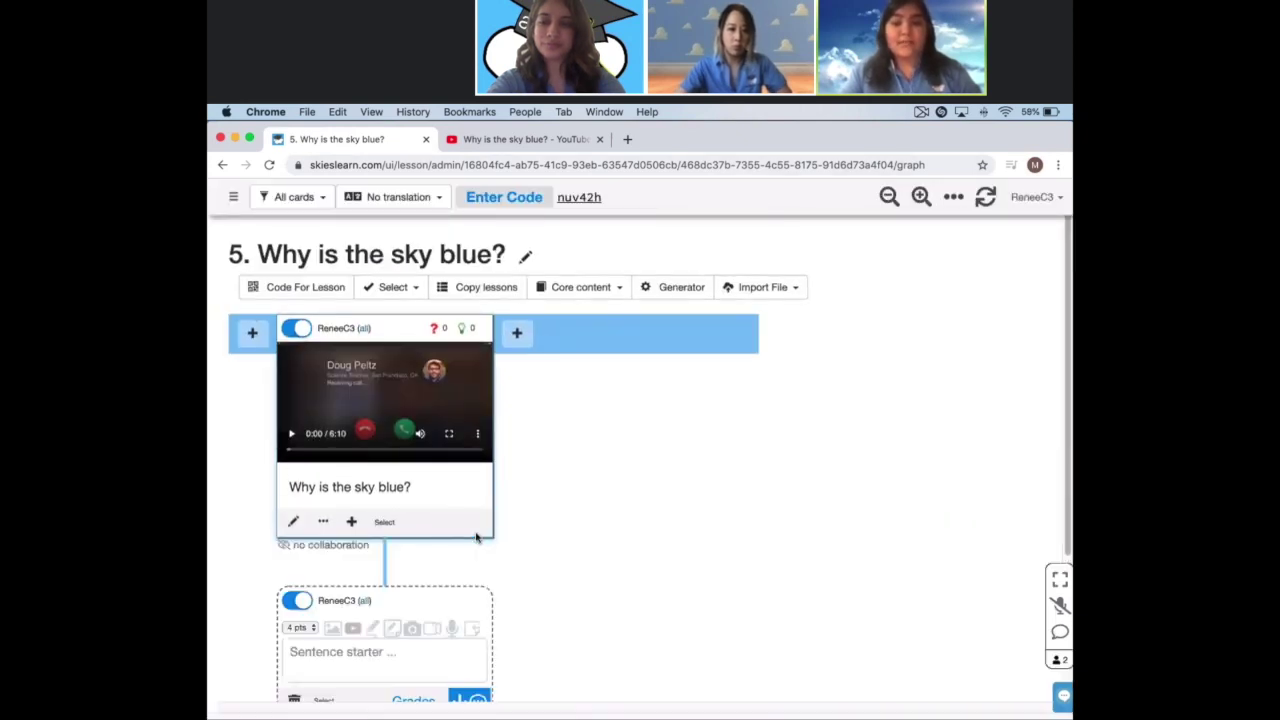
key("ctrl+Up")
left_click(300, 400)
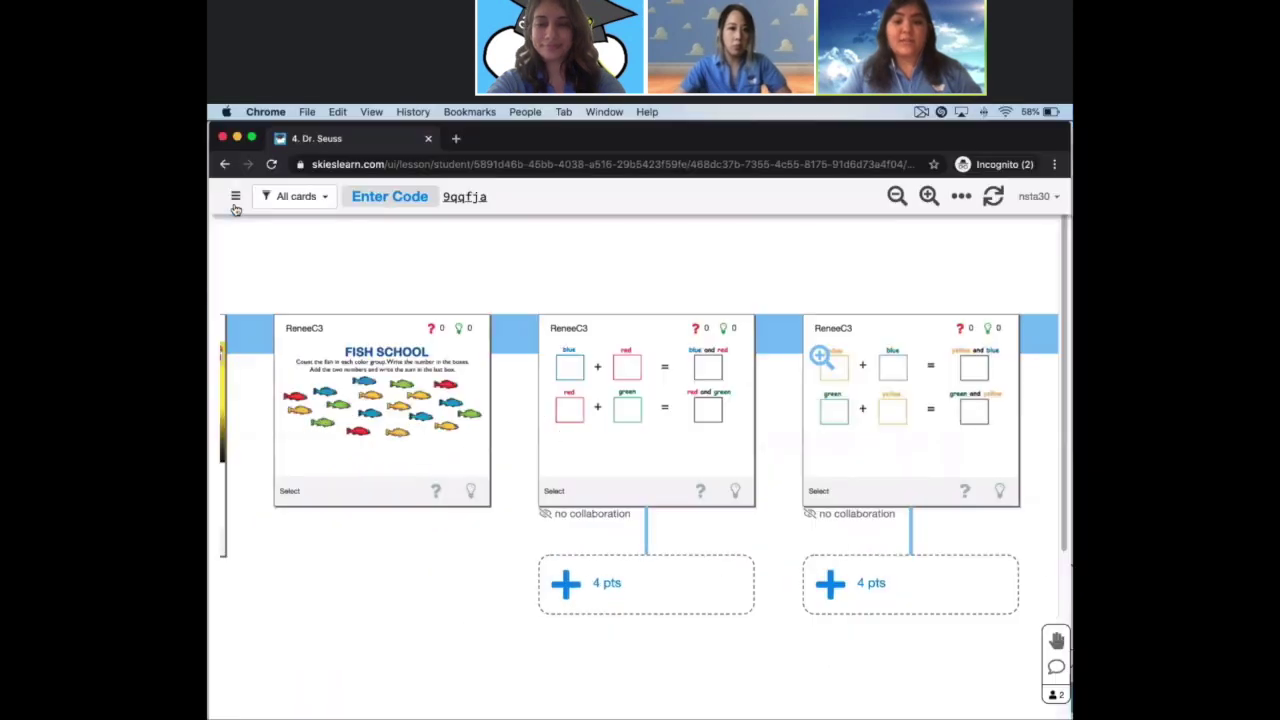
mouse_move(240, 480)
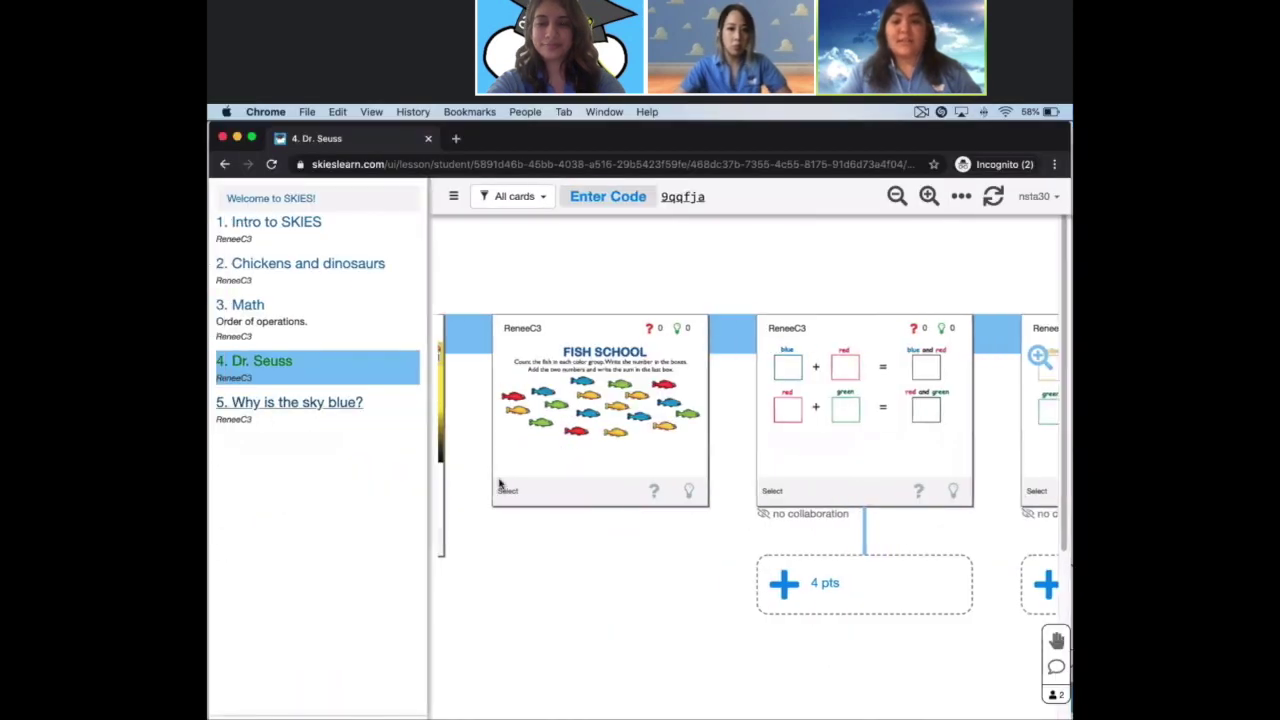
left_click(280, 403)
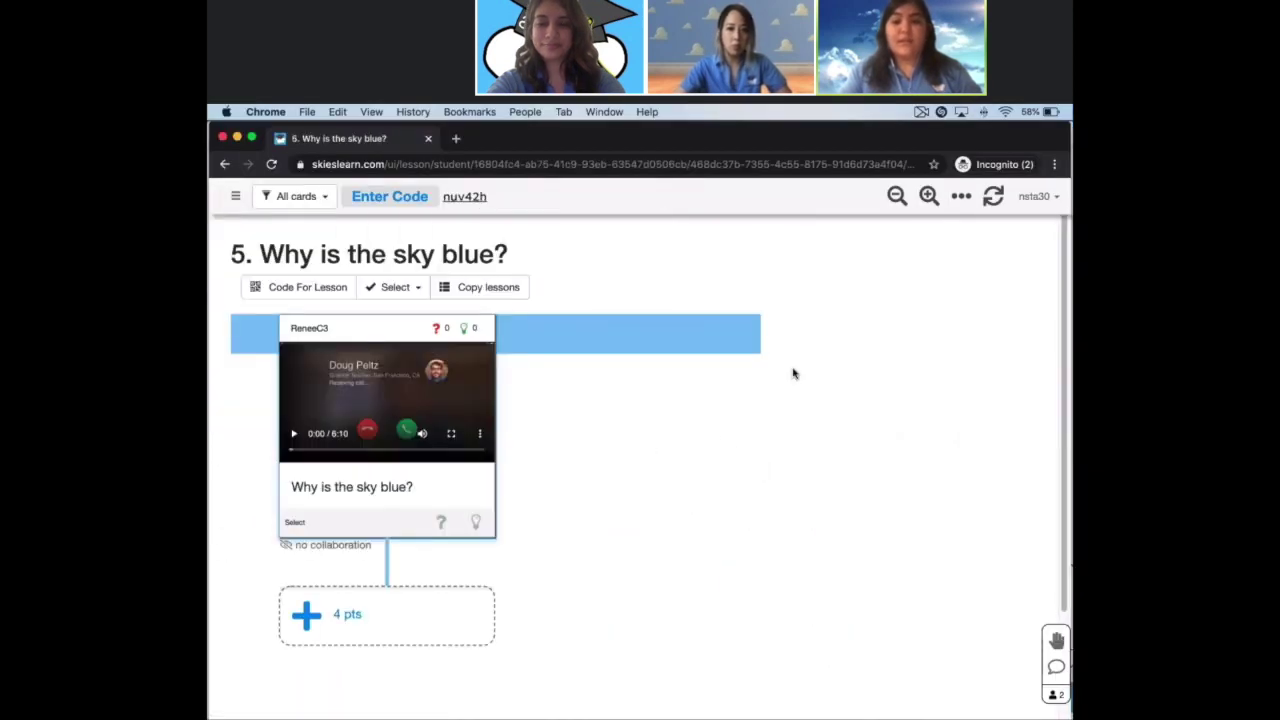
left_click(793, 373)
left_click(780, 331)
type("Notes.")
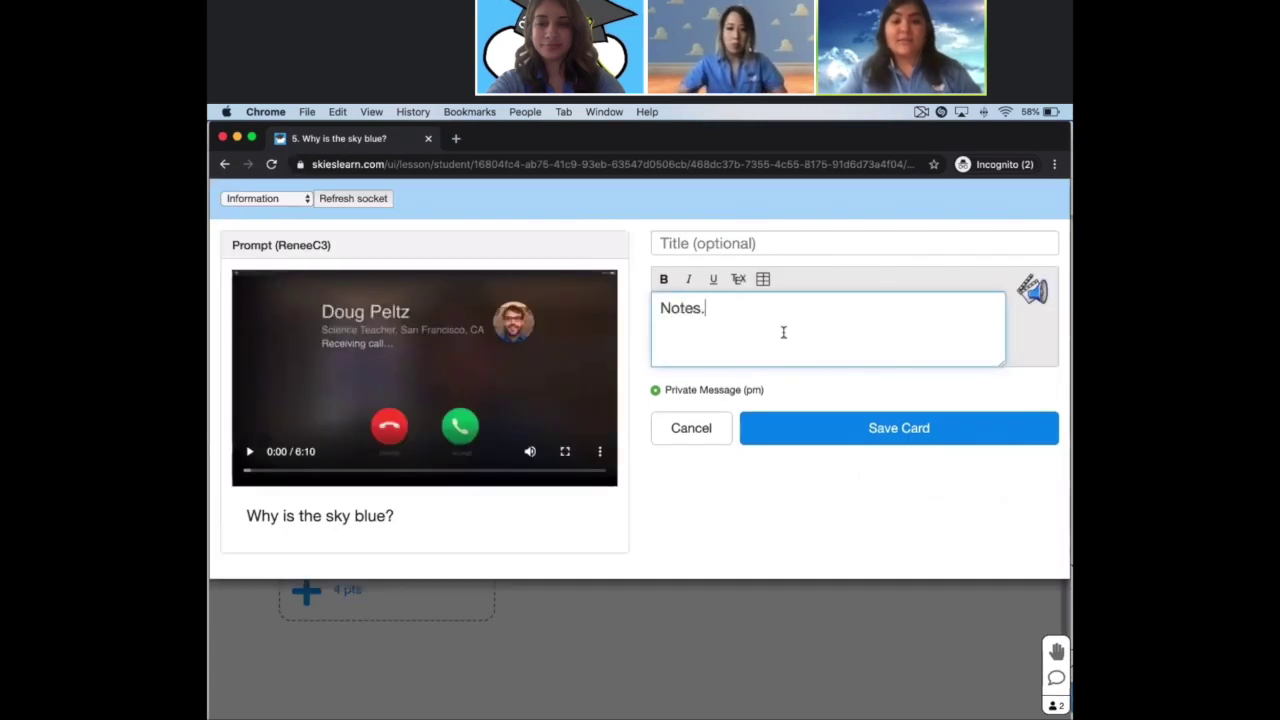
type("..")
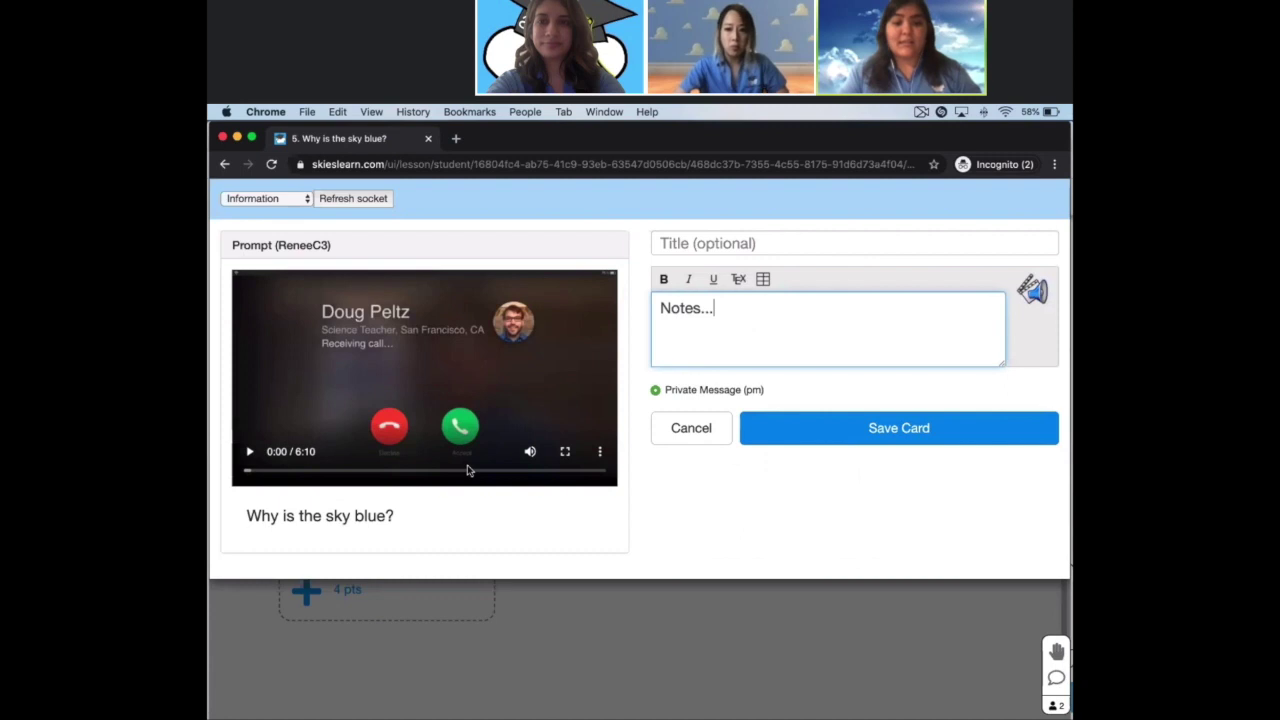
left_click(762, 428)
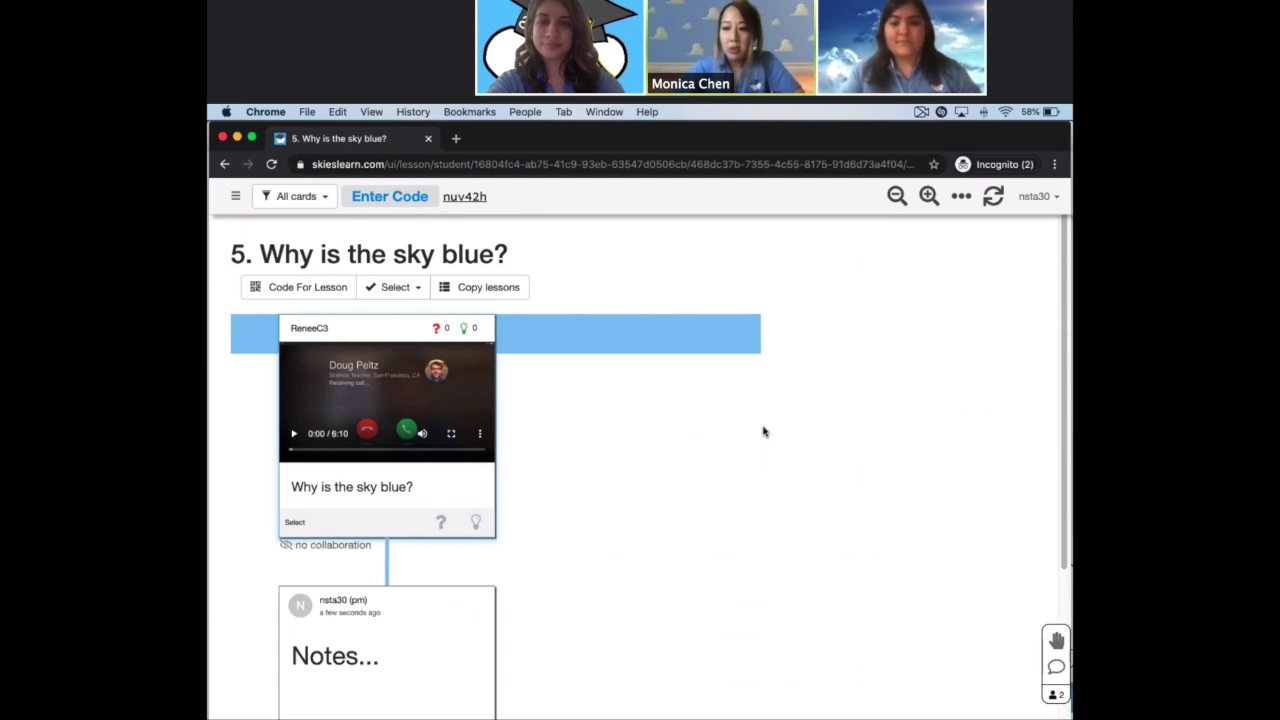
- In the teacher window, use the Reading generator with words sky, cloud, rain, wind to make cards
key("ctrl+Up")
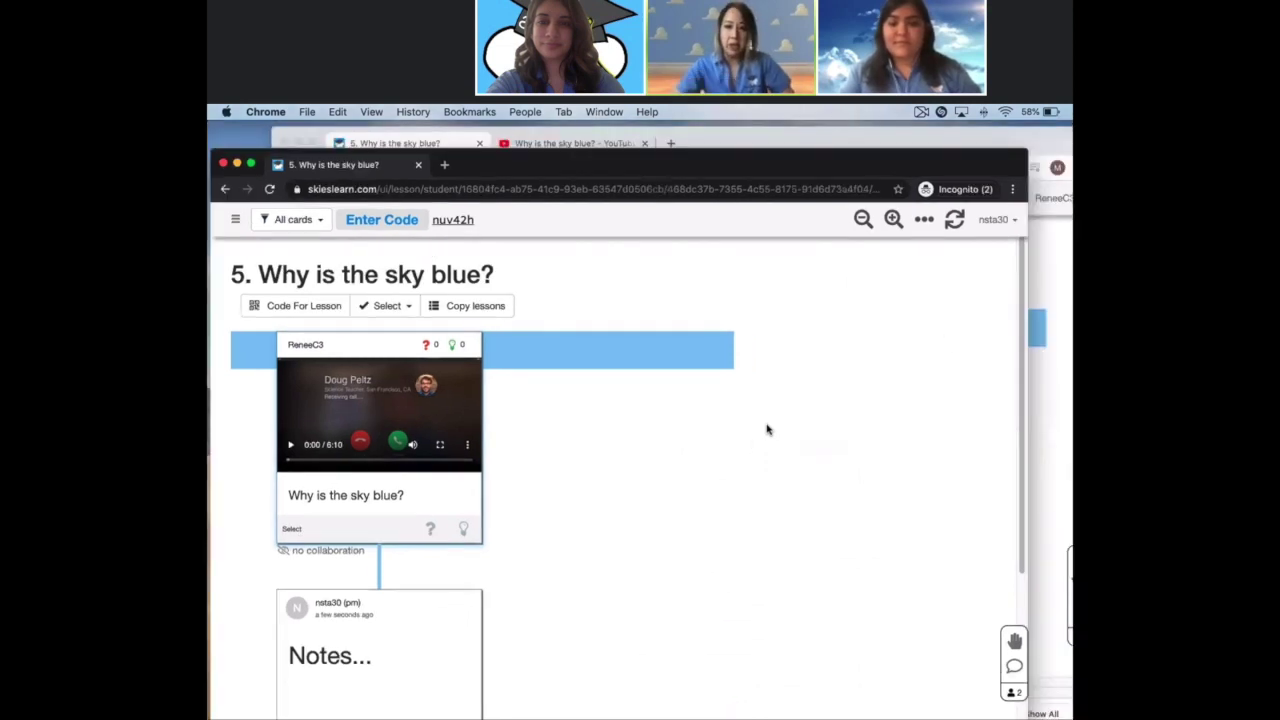
left_click(946, 344)
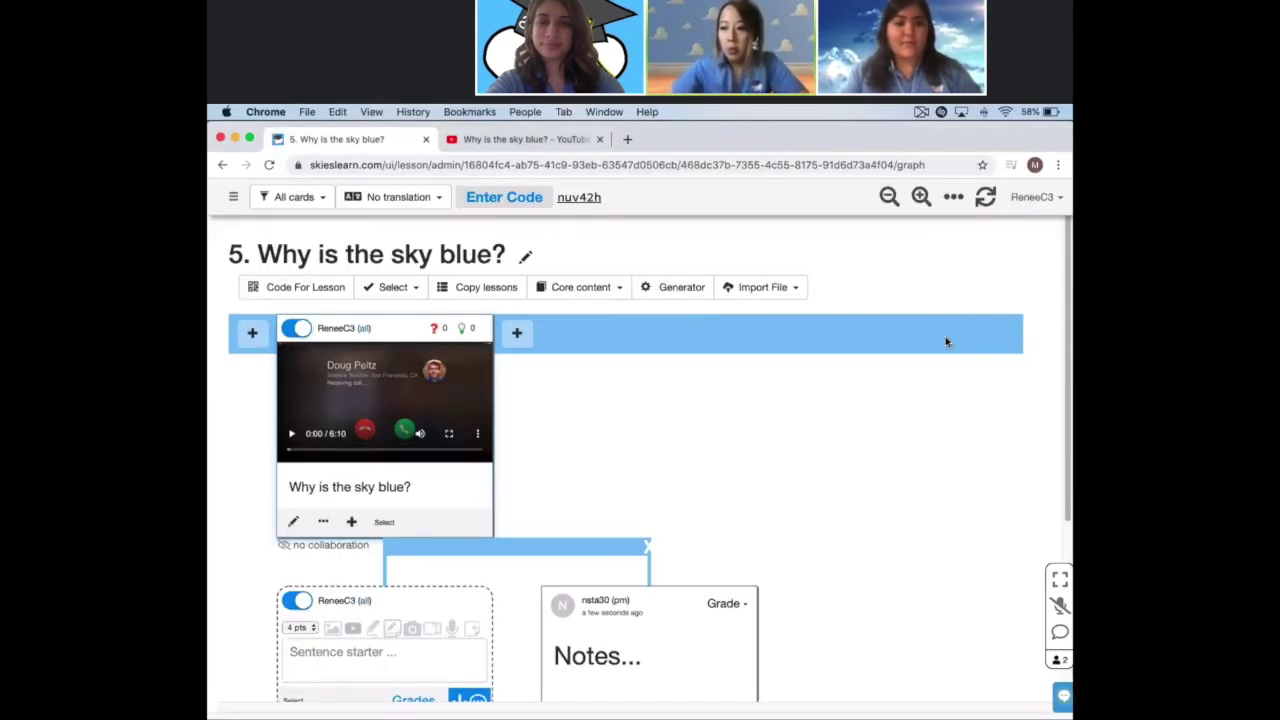
left_click(665, 288)
left_click(656, 365)
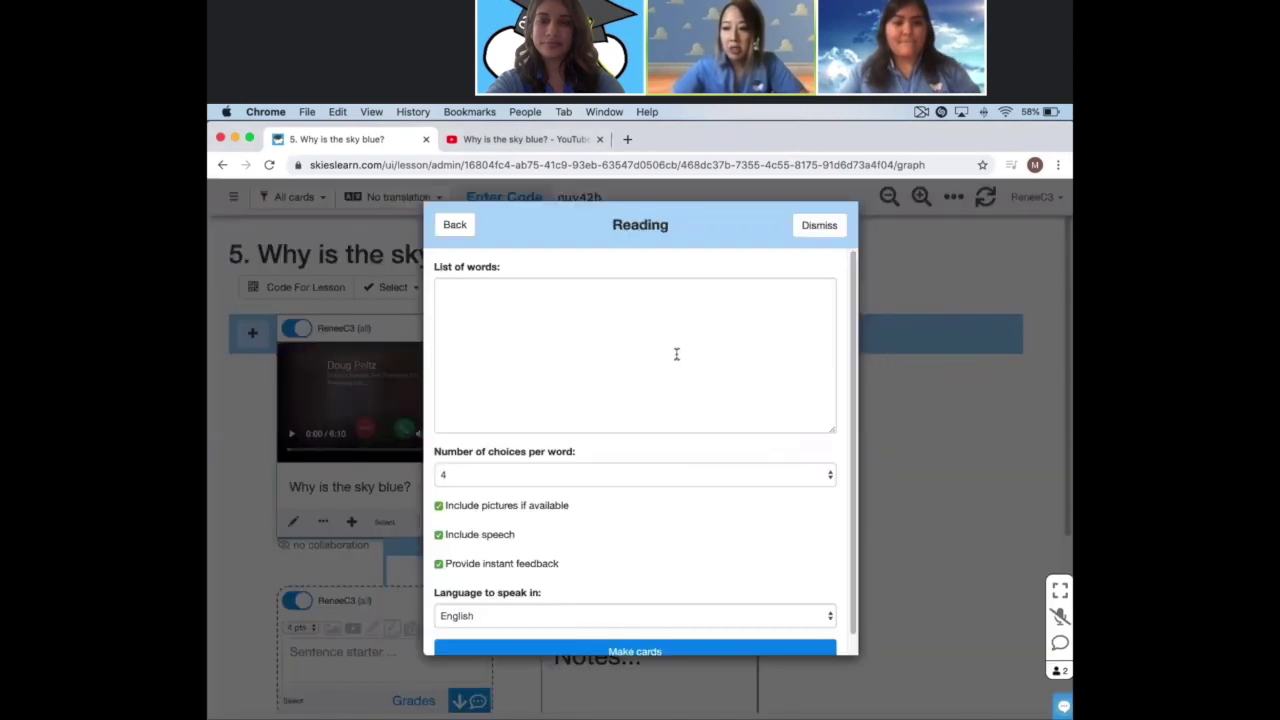
left_click(676, 354)
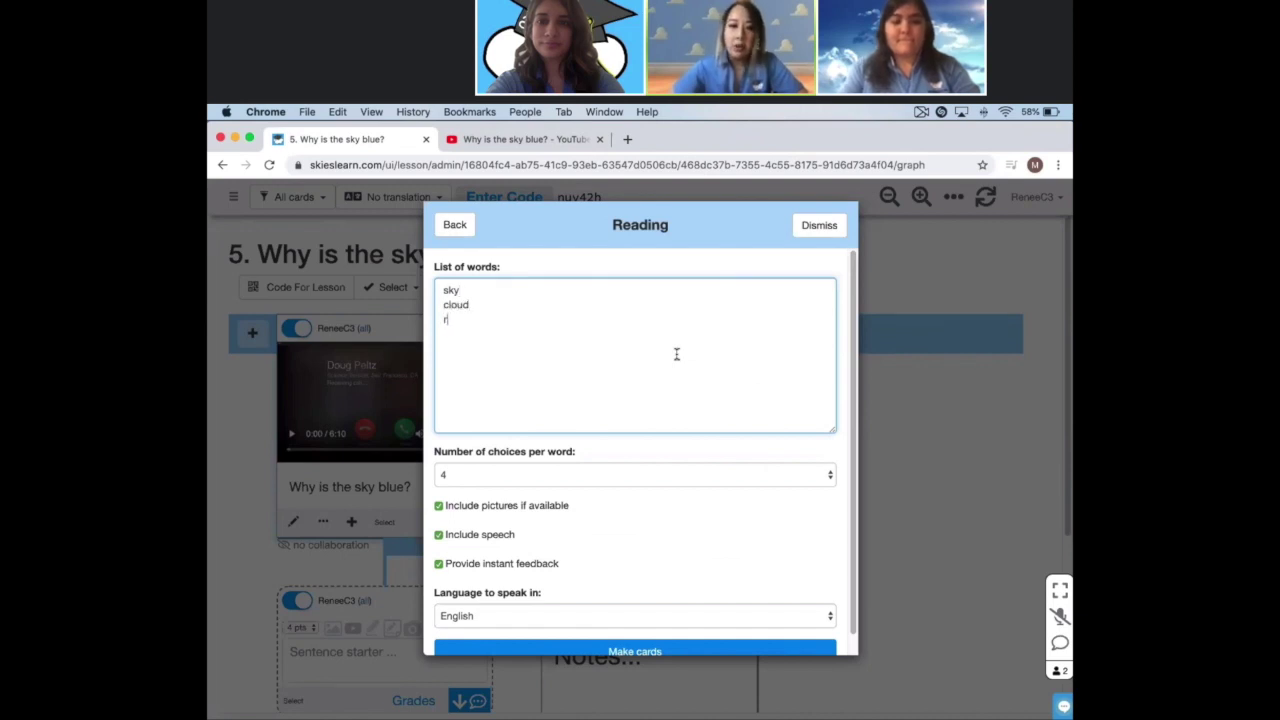
left_click(596, 507)
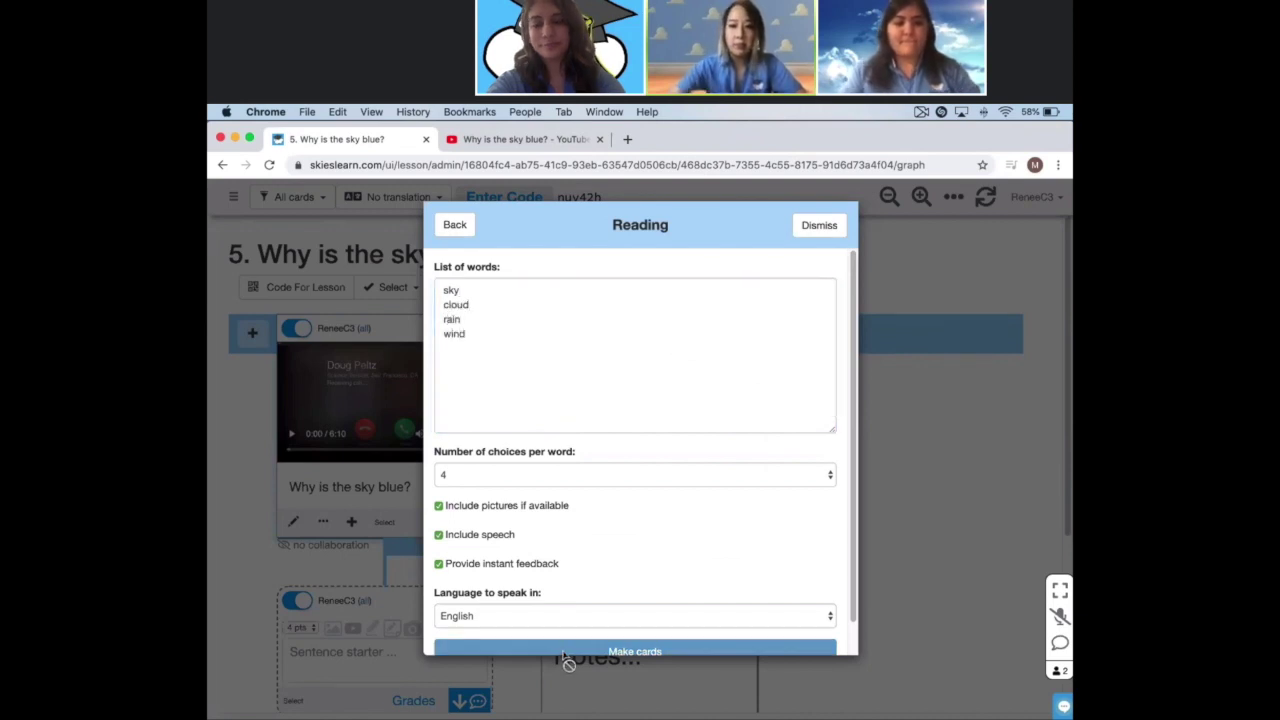
scroll(650, 705, "right", 6)
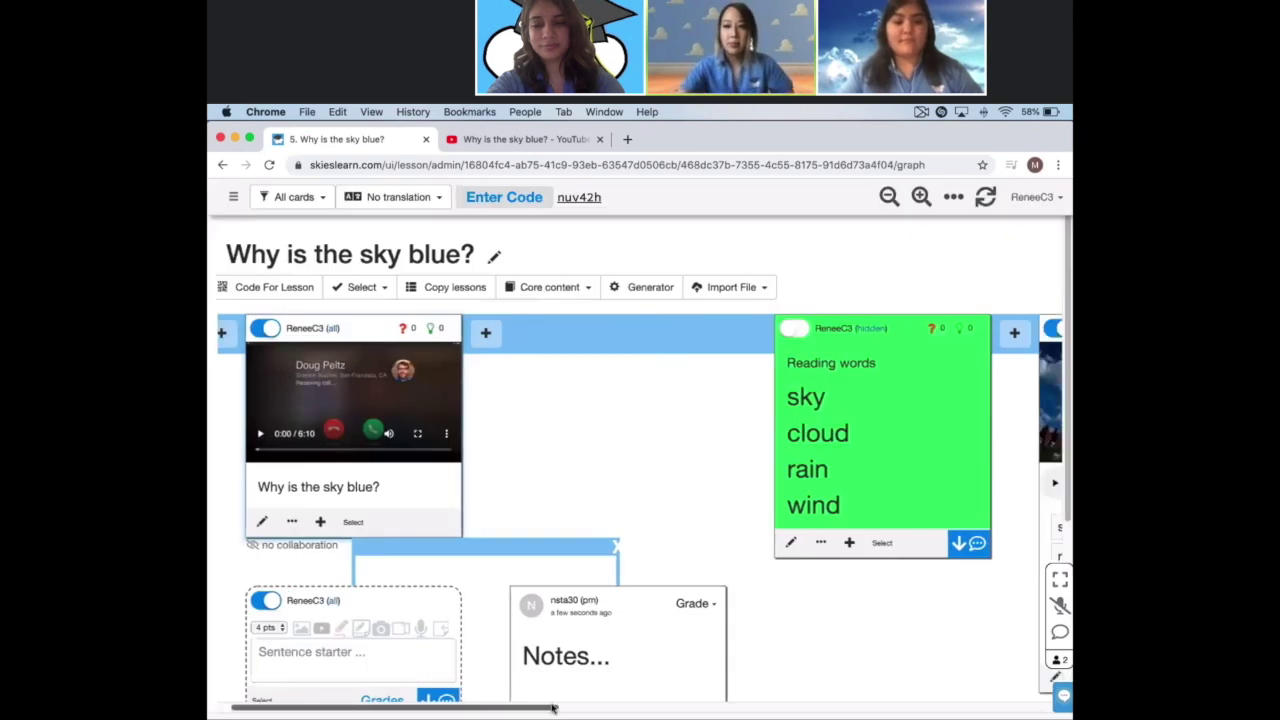
left_click_drag(650, 705, 900, 706)
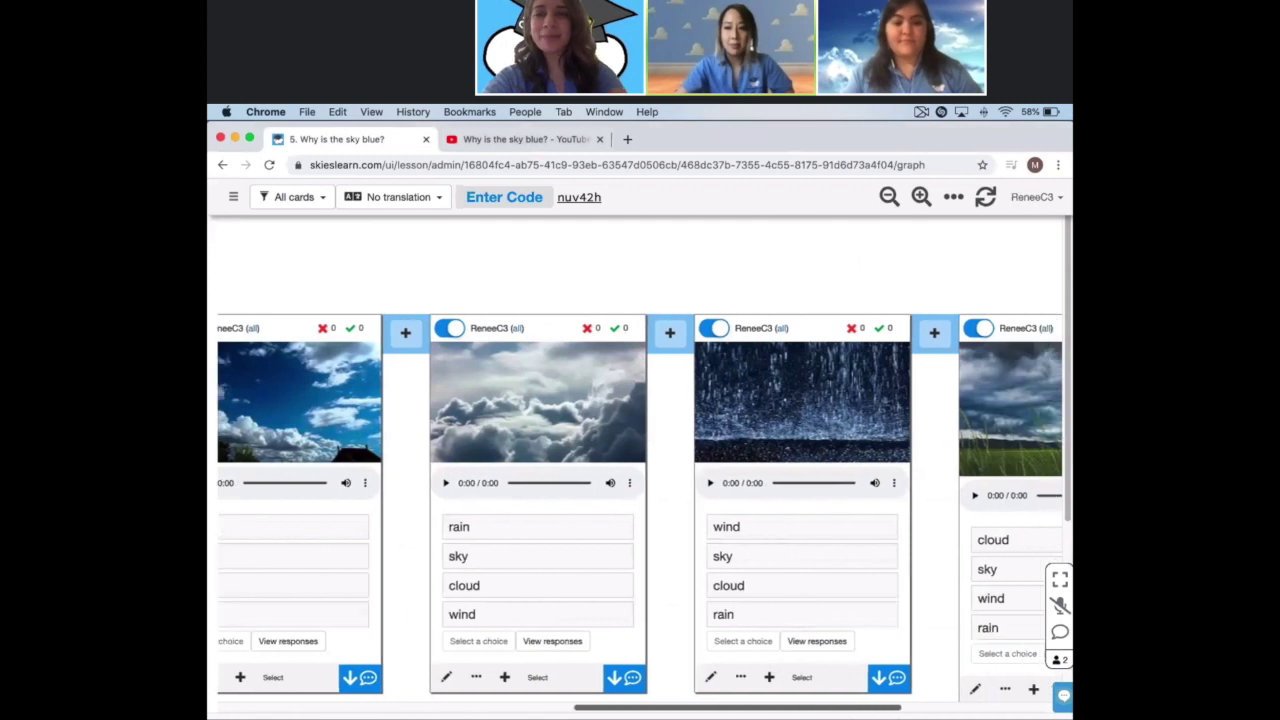
left_click(1062, 697)
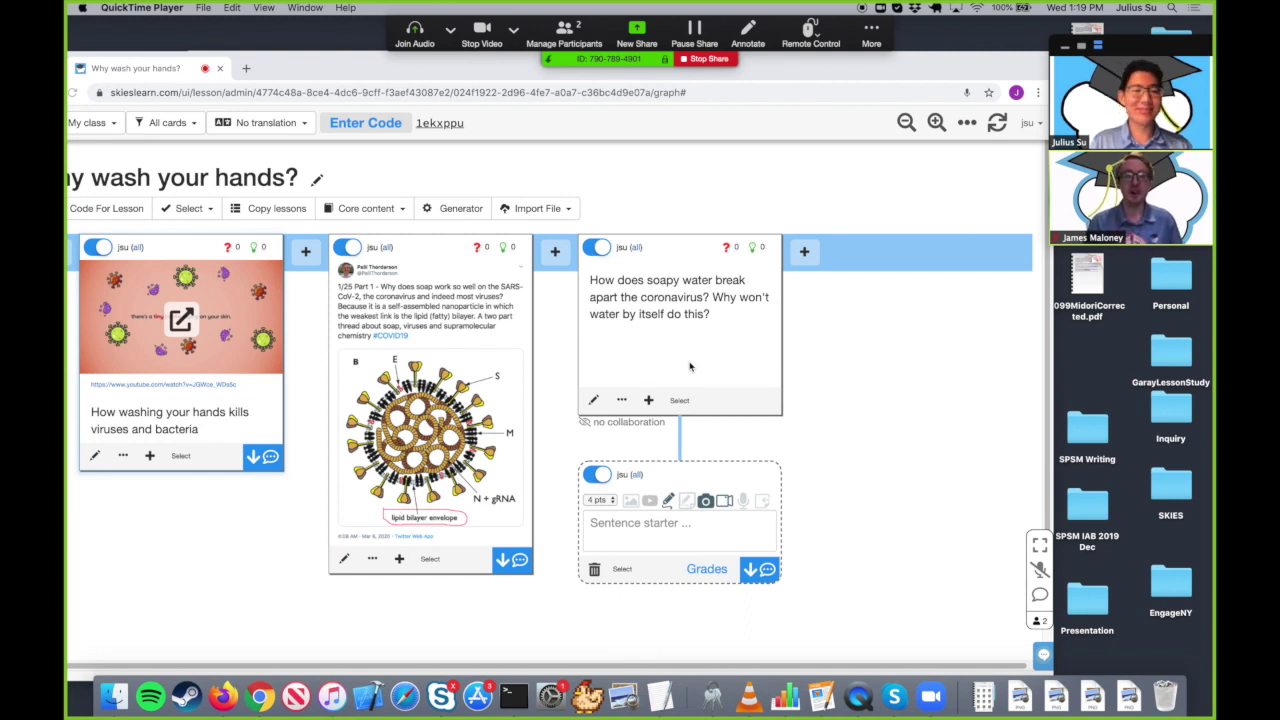
left_click(1040, 597)
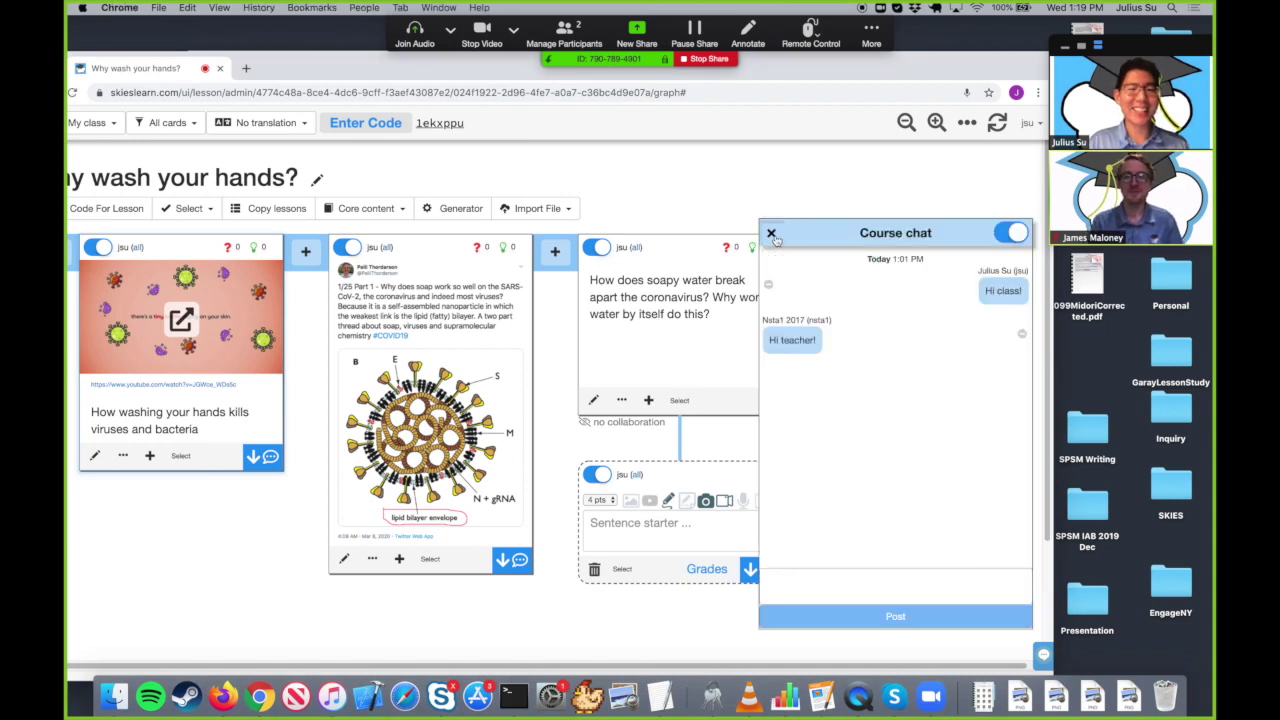
left_click(1040, 596)
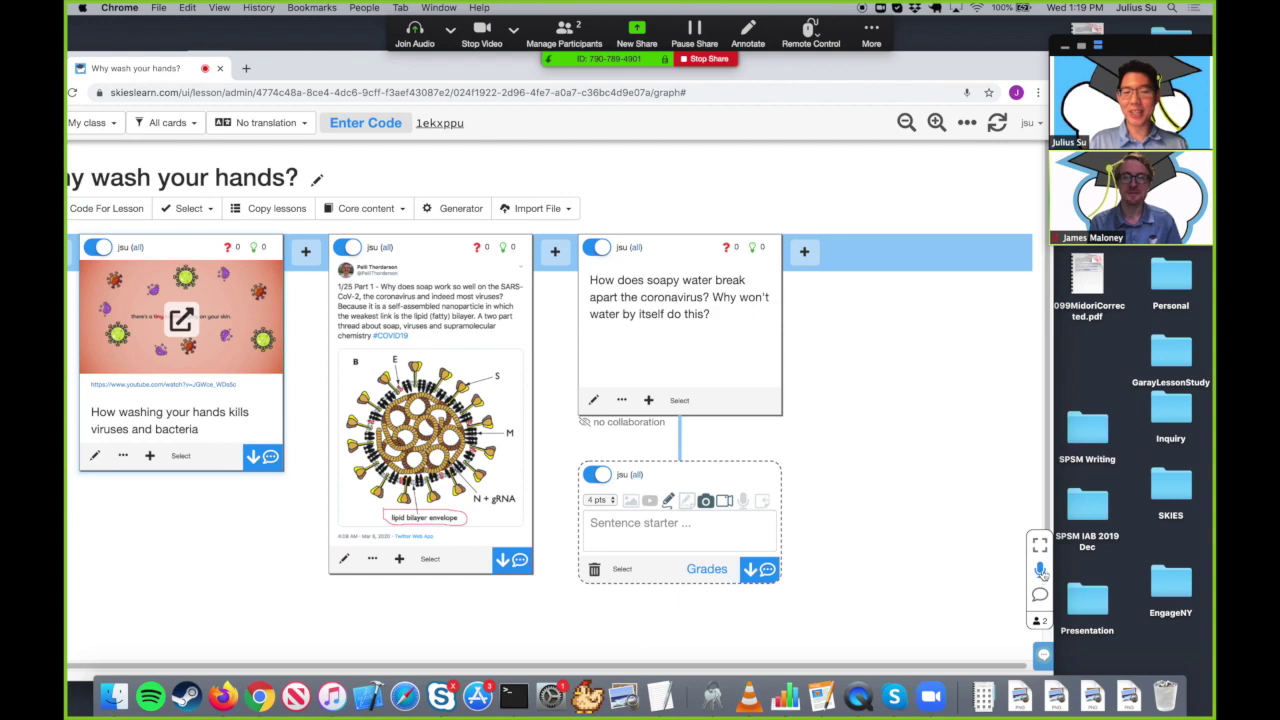
left_click(1040, 567)
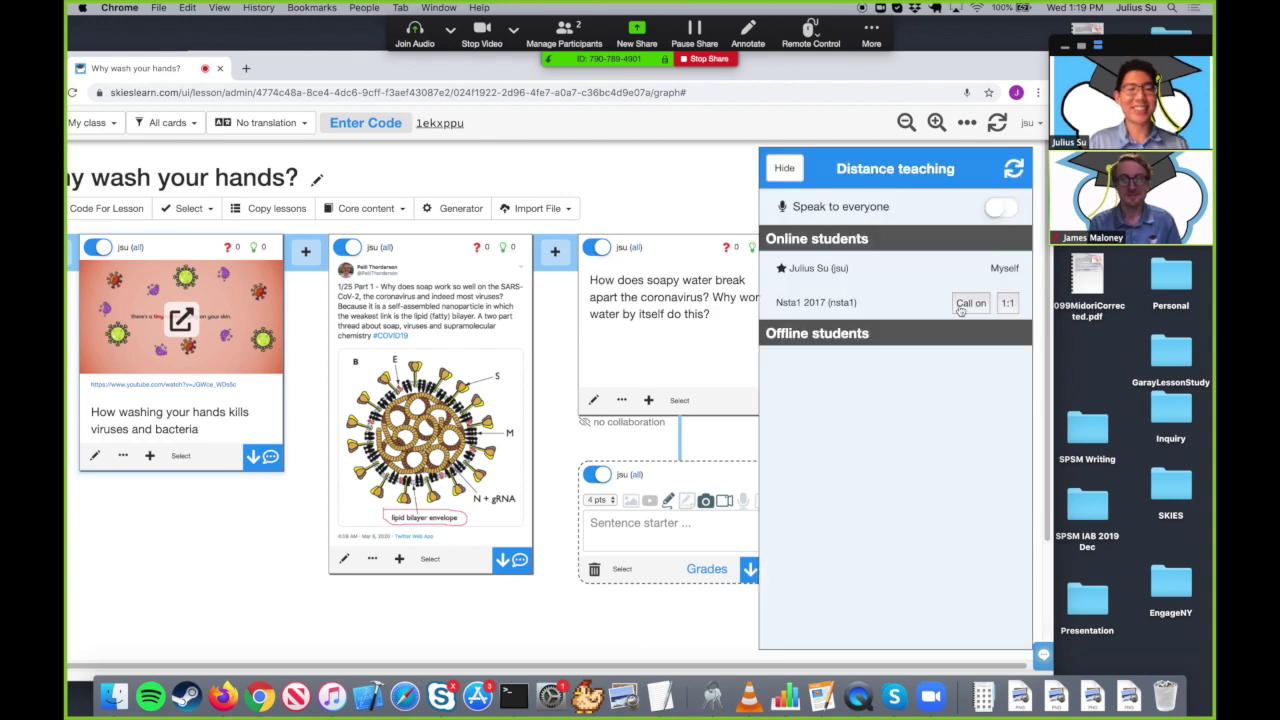
left_click(790, 170)
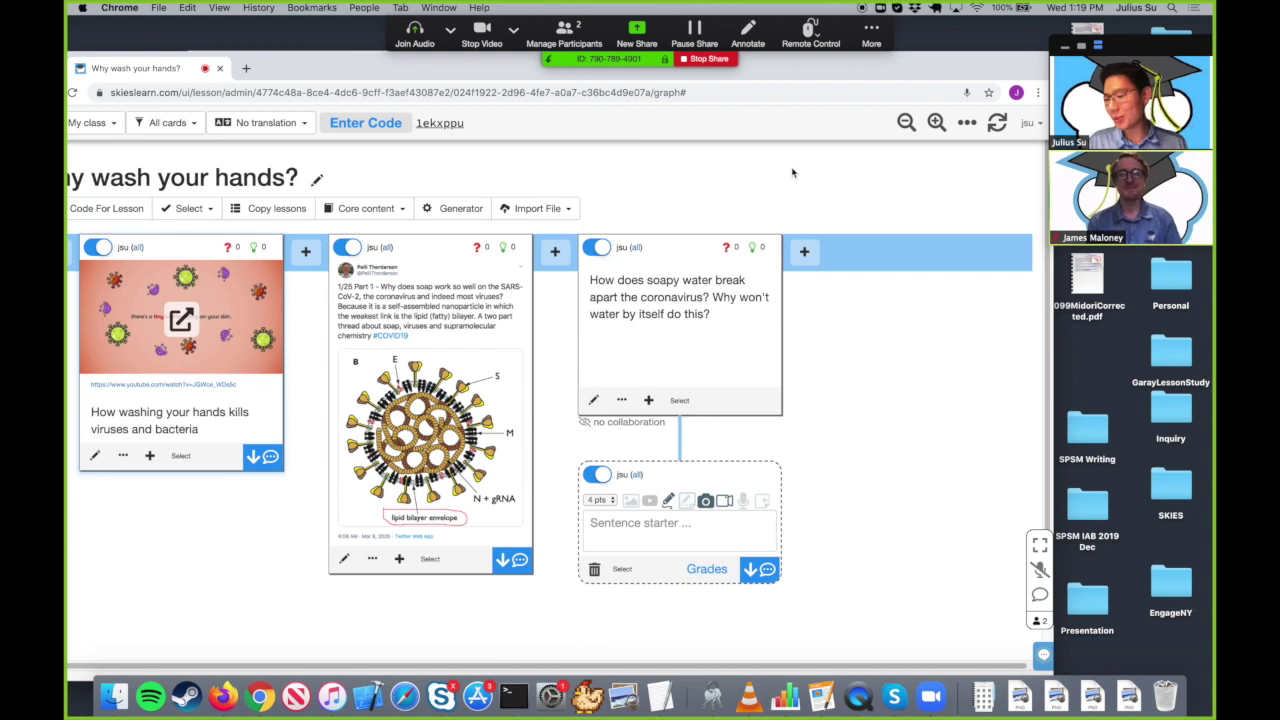